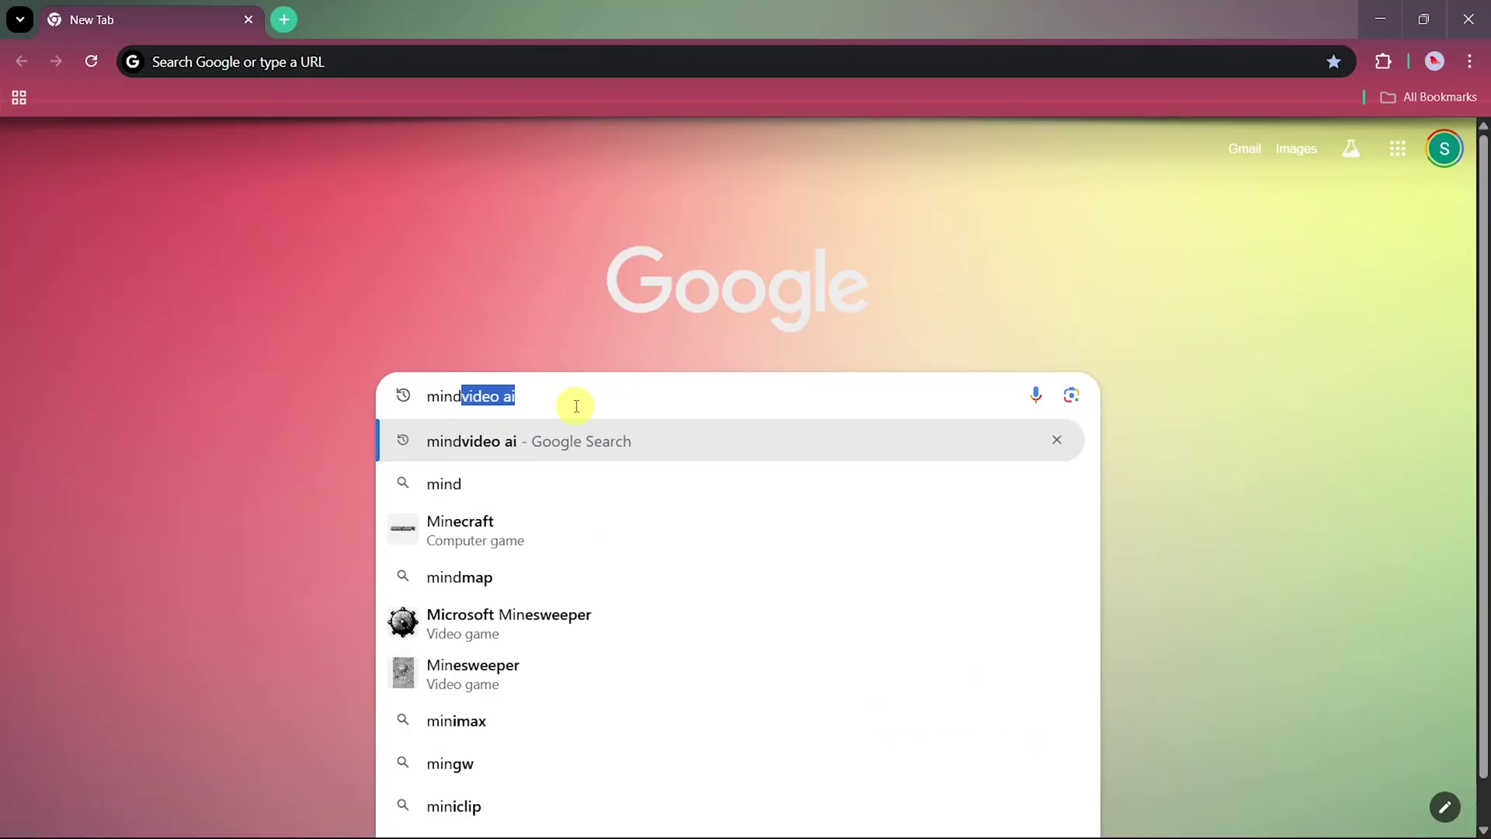
# - Search Google for 'mindvideo ai' and open the 'MindVideo AI - Free AI Video Generator Online' result
pyautogui.write('video ai')
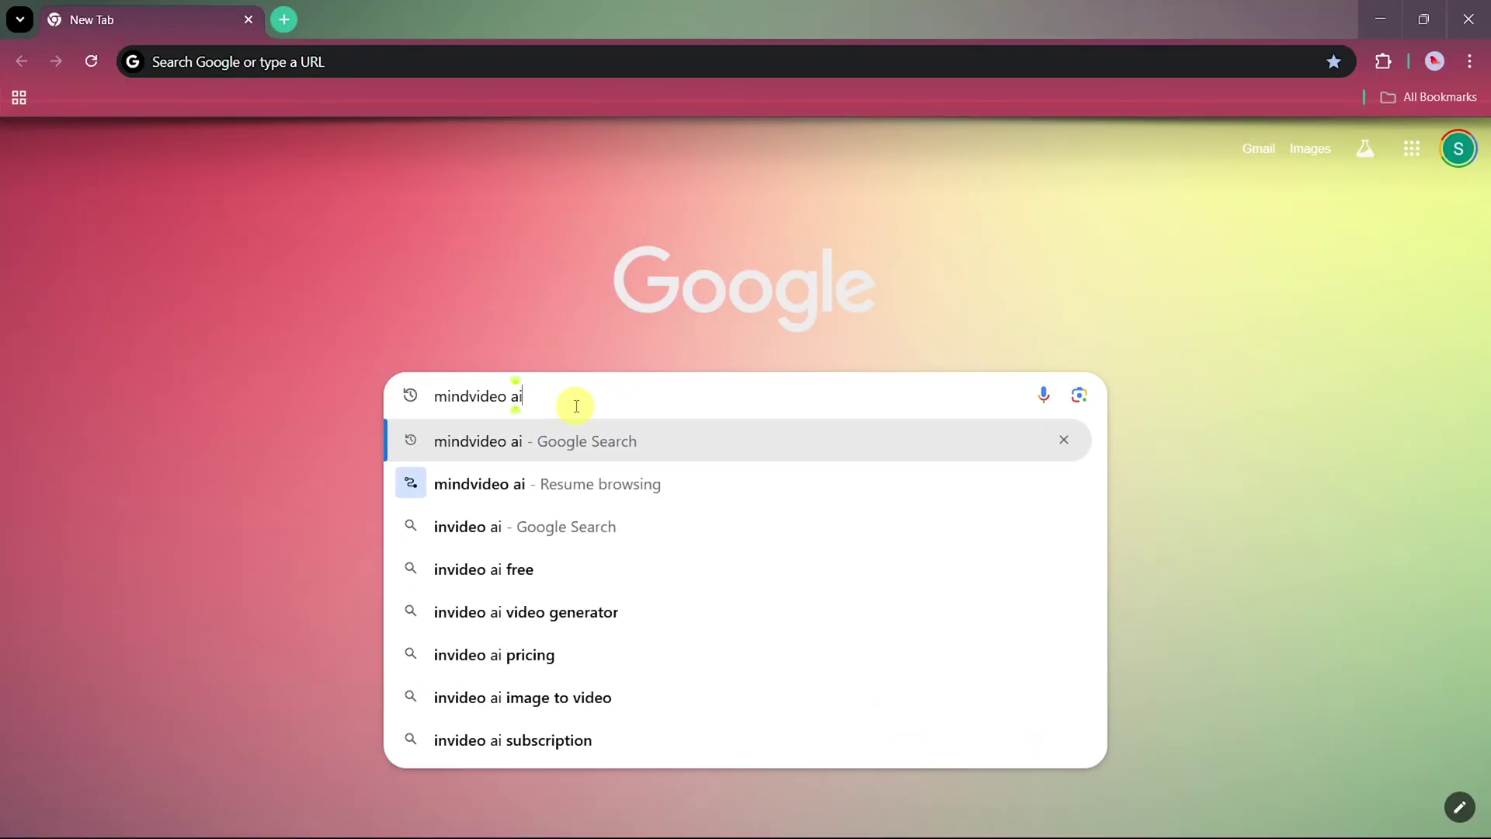
pyautogui.press('Return')
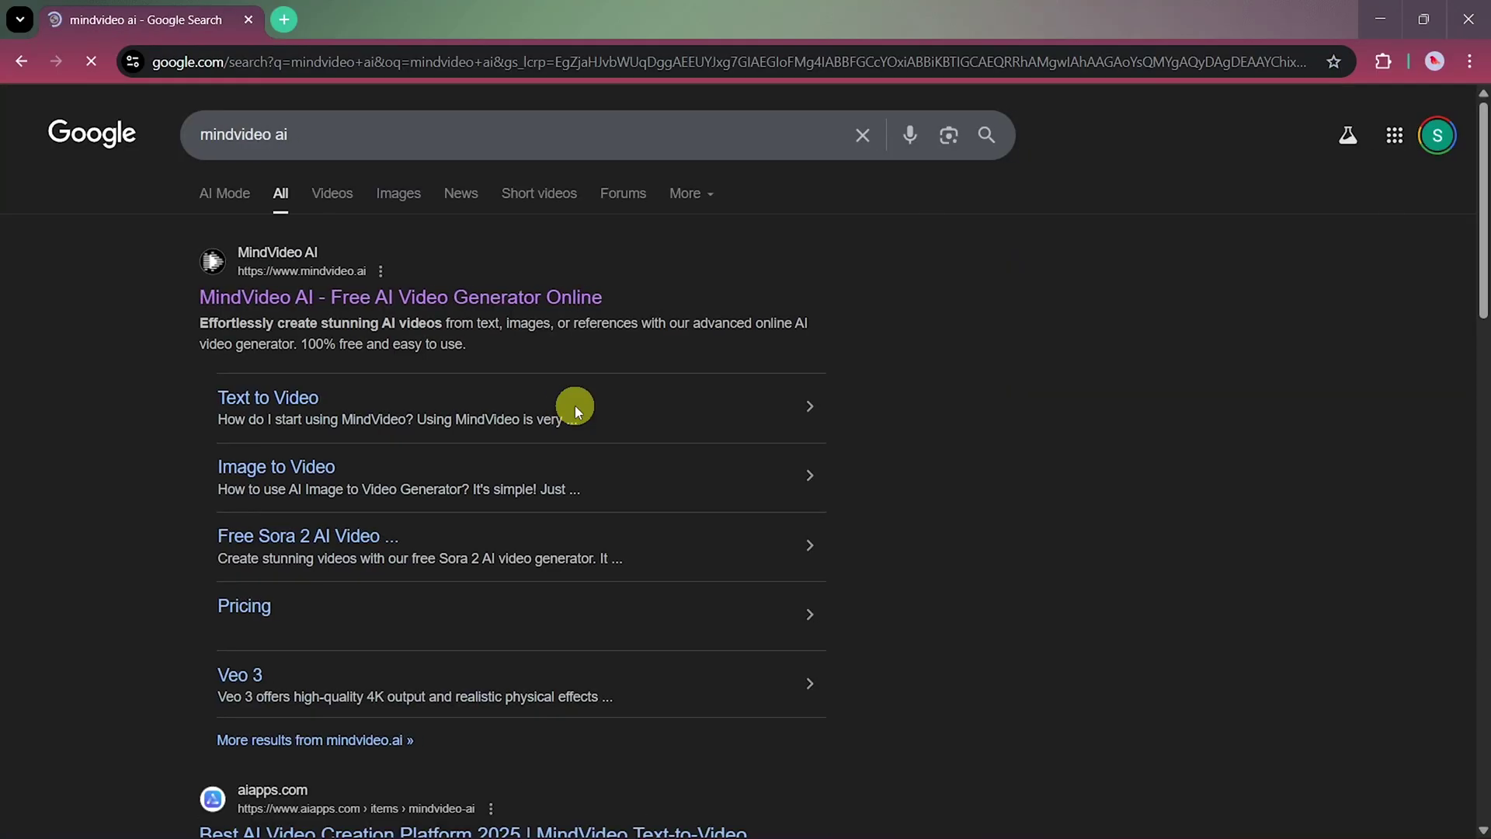
pyautogui.click(410, 298)
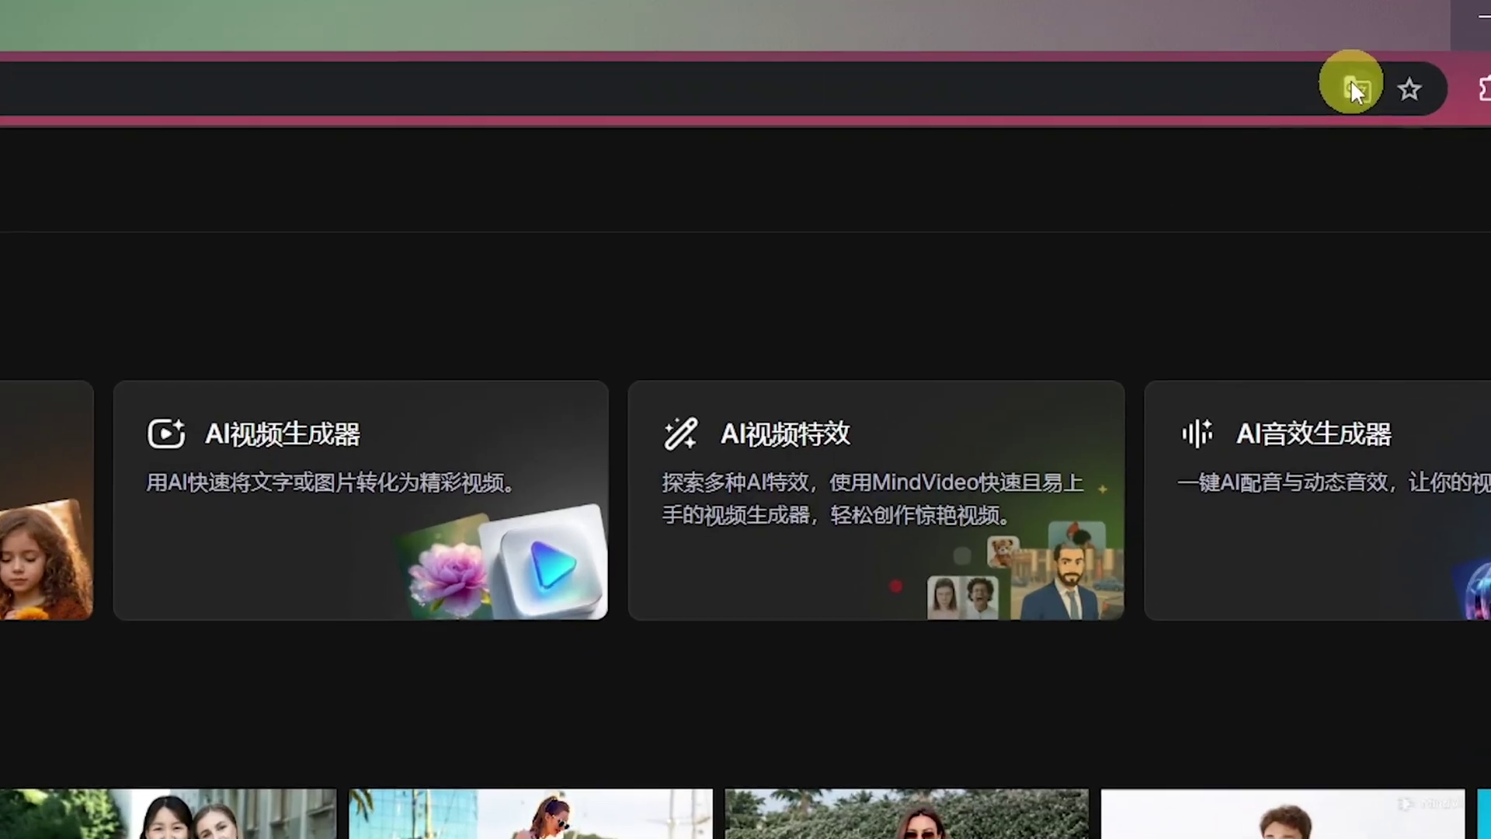
# - Translate the MindVideo Creative Studio page into English and browse it
pyautogui.click(1308, 58)
pyautogui.click(1332, 105)
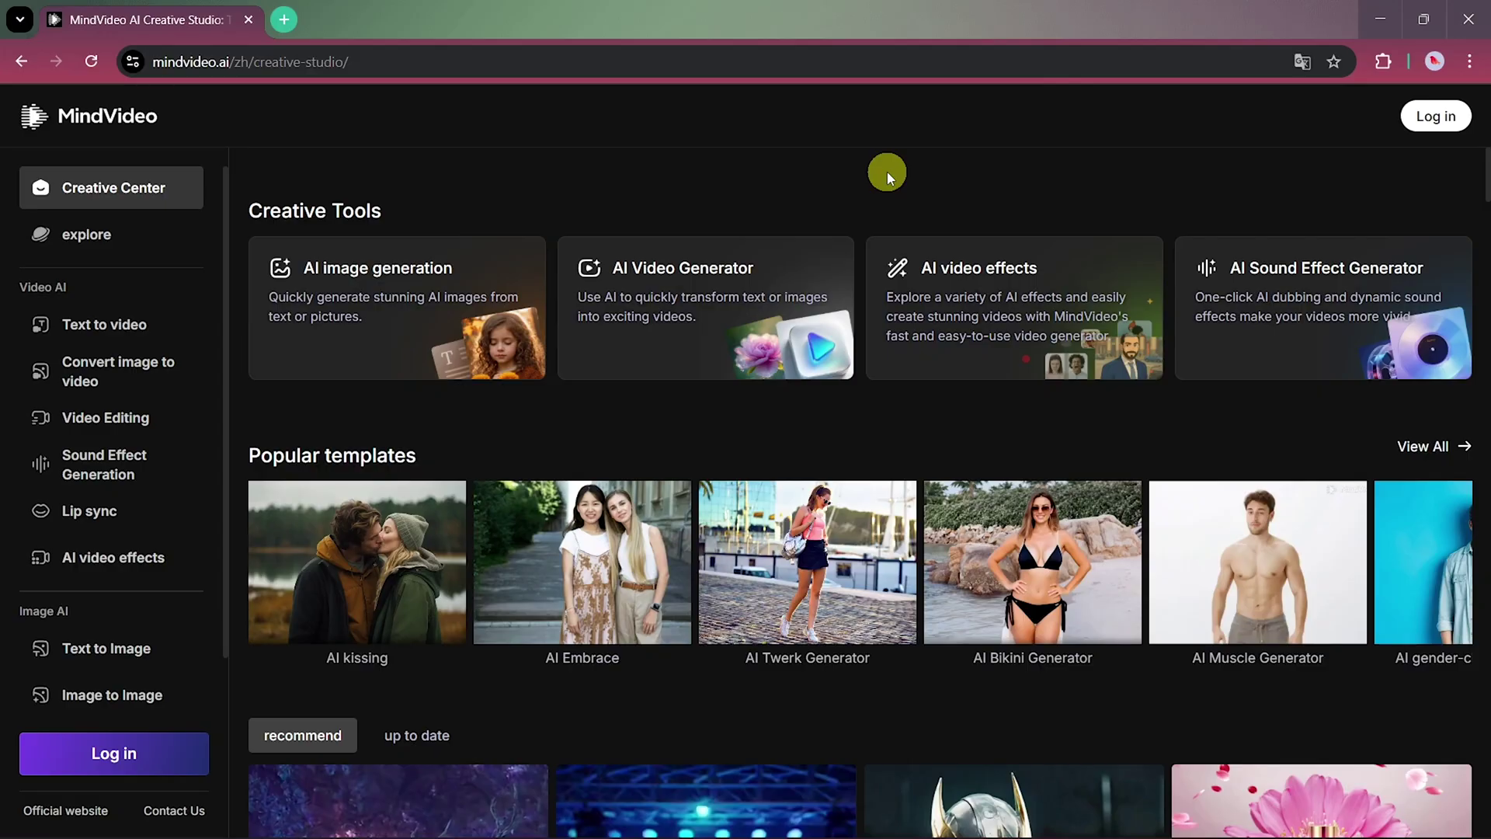
pyautogui.scroll(-7, 887, 171)
pyautogui.scroll(-5, 887, 376)
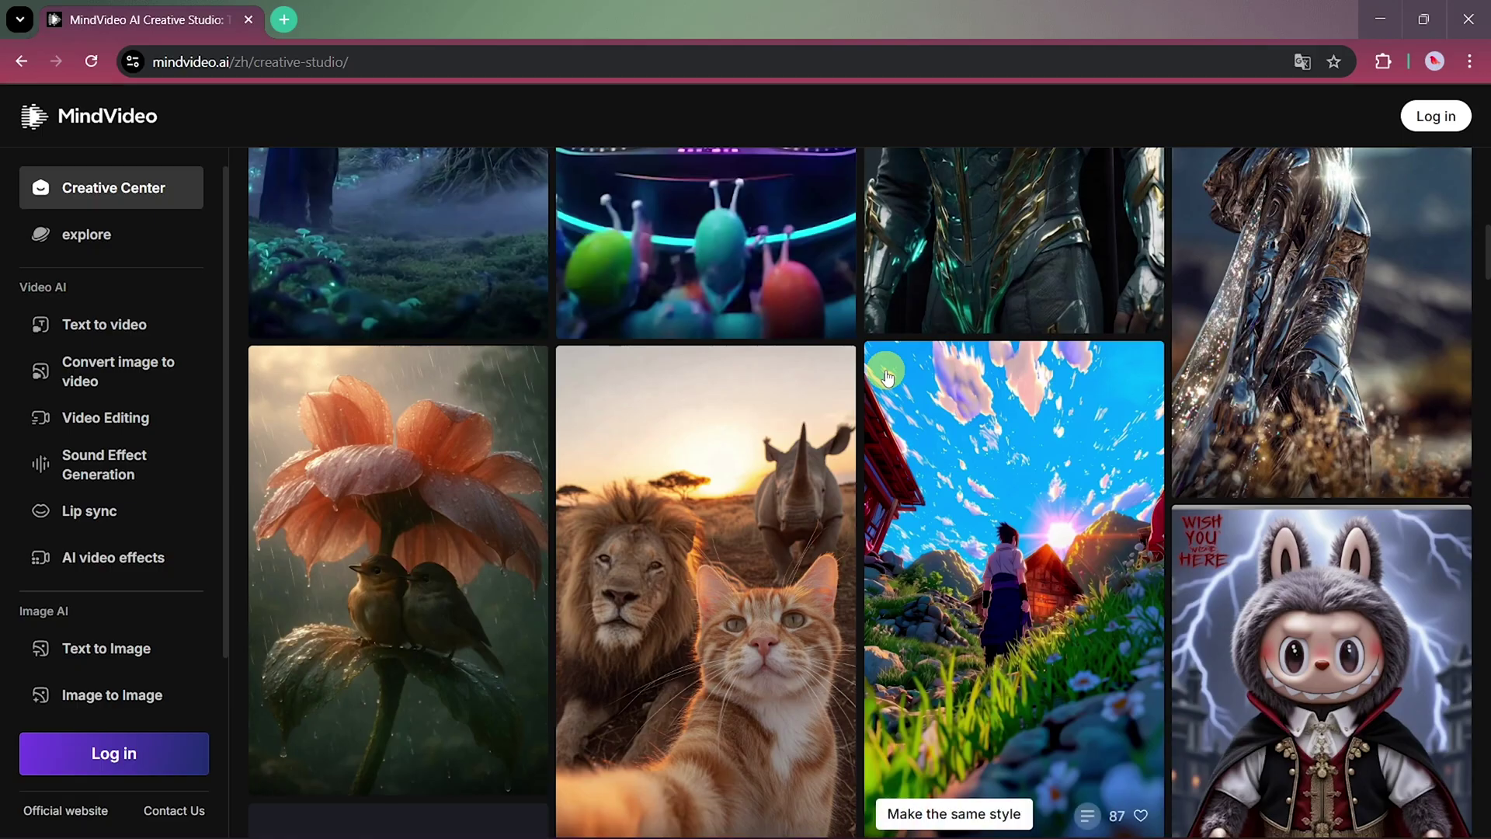
# - Start signing in to MindVideo with a Google account
pyautogui.scroll(10, 887, 376)
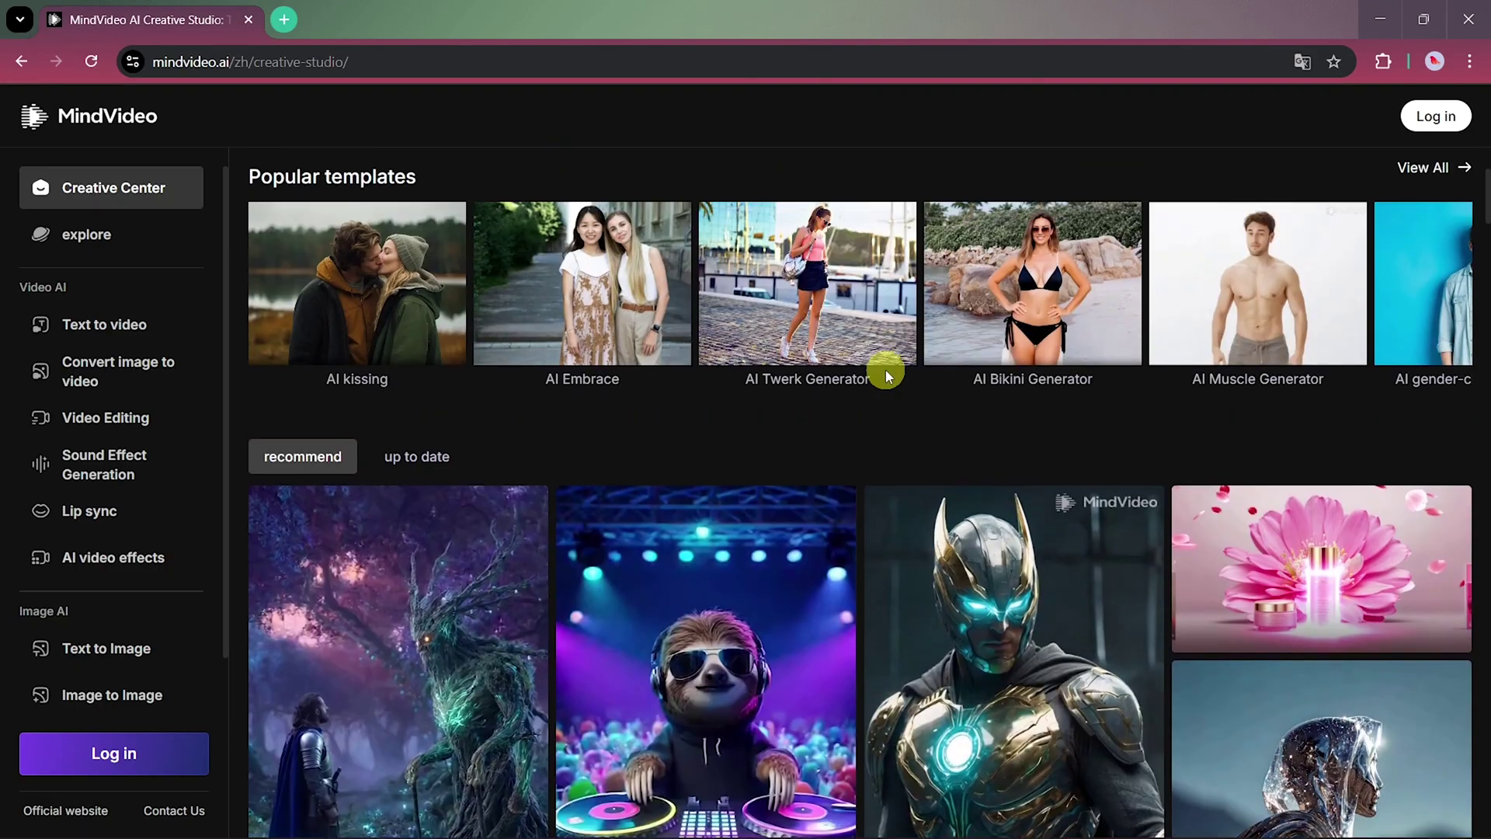
pyautogui.scroll(4, 885, 369)
pyautogui.click(1411, 118)
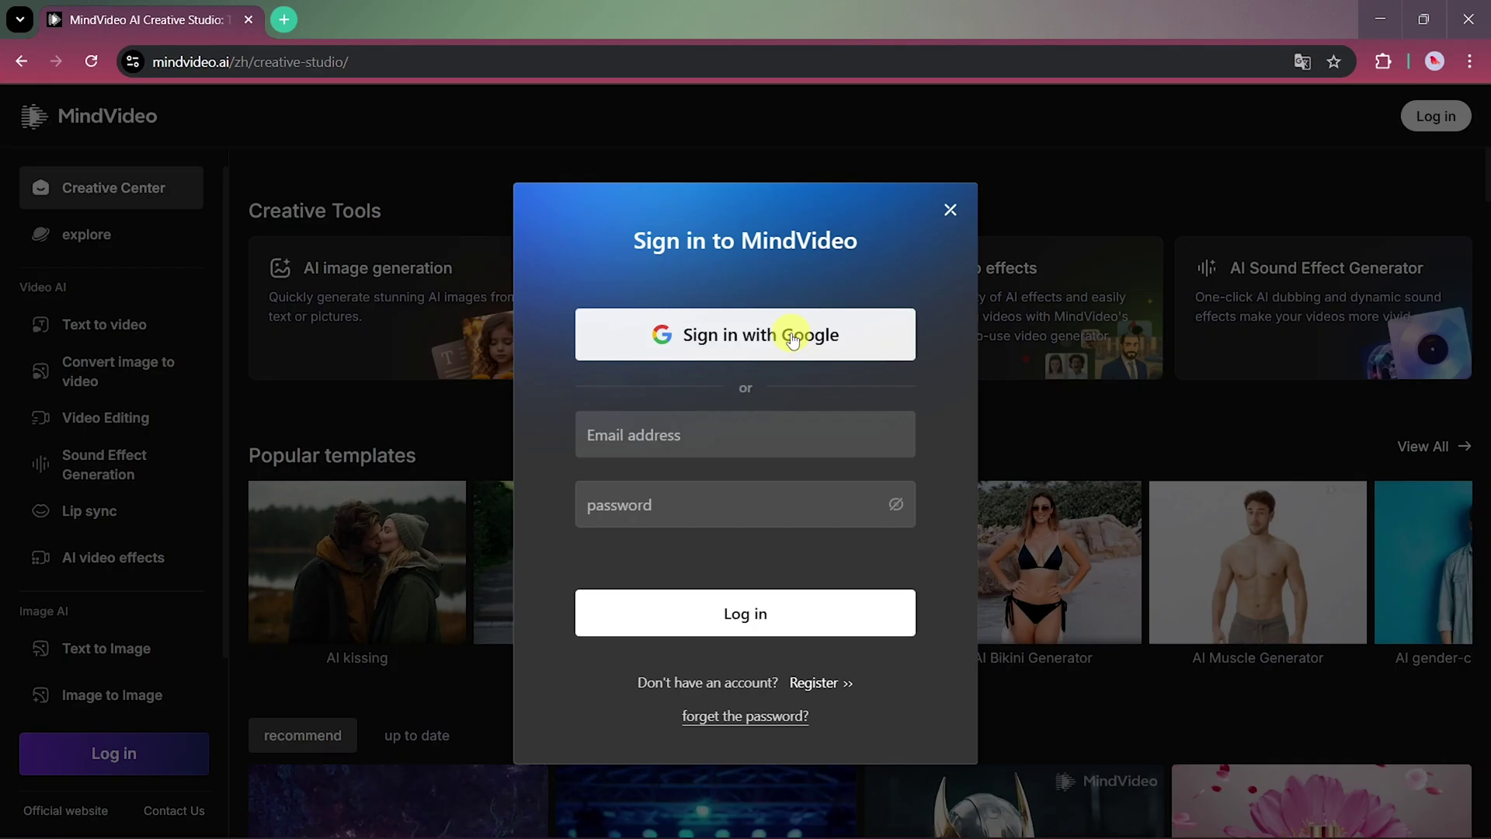
pyautogui.click(790, 335)
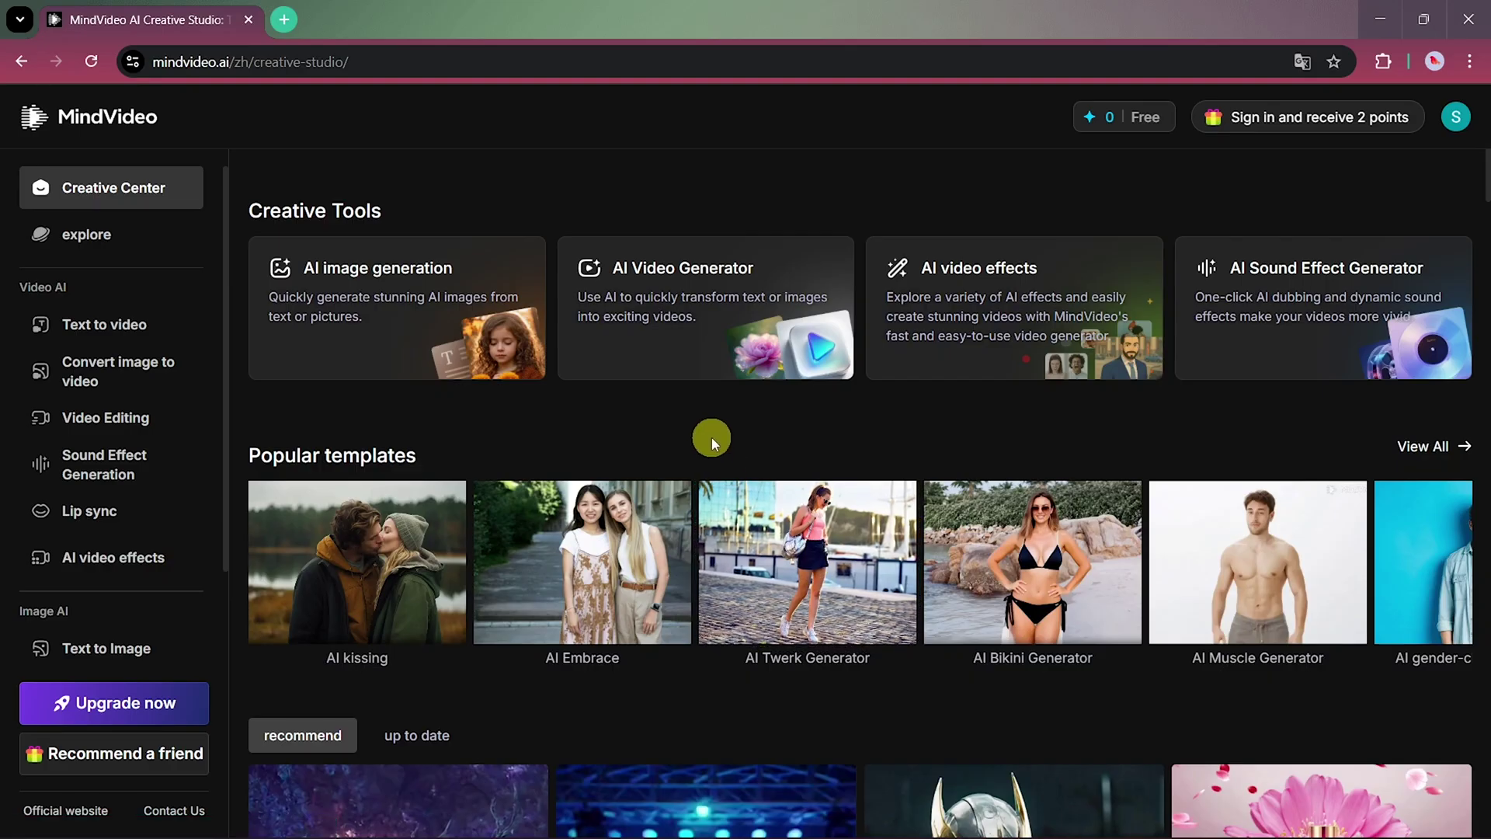
# - Open AI Video Generator's Text to video mode and pick Sora 2 Free (Beta) as the model
pyautogui.click(612, 309)
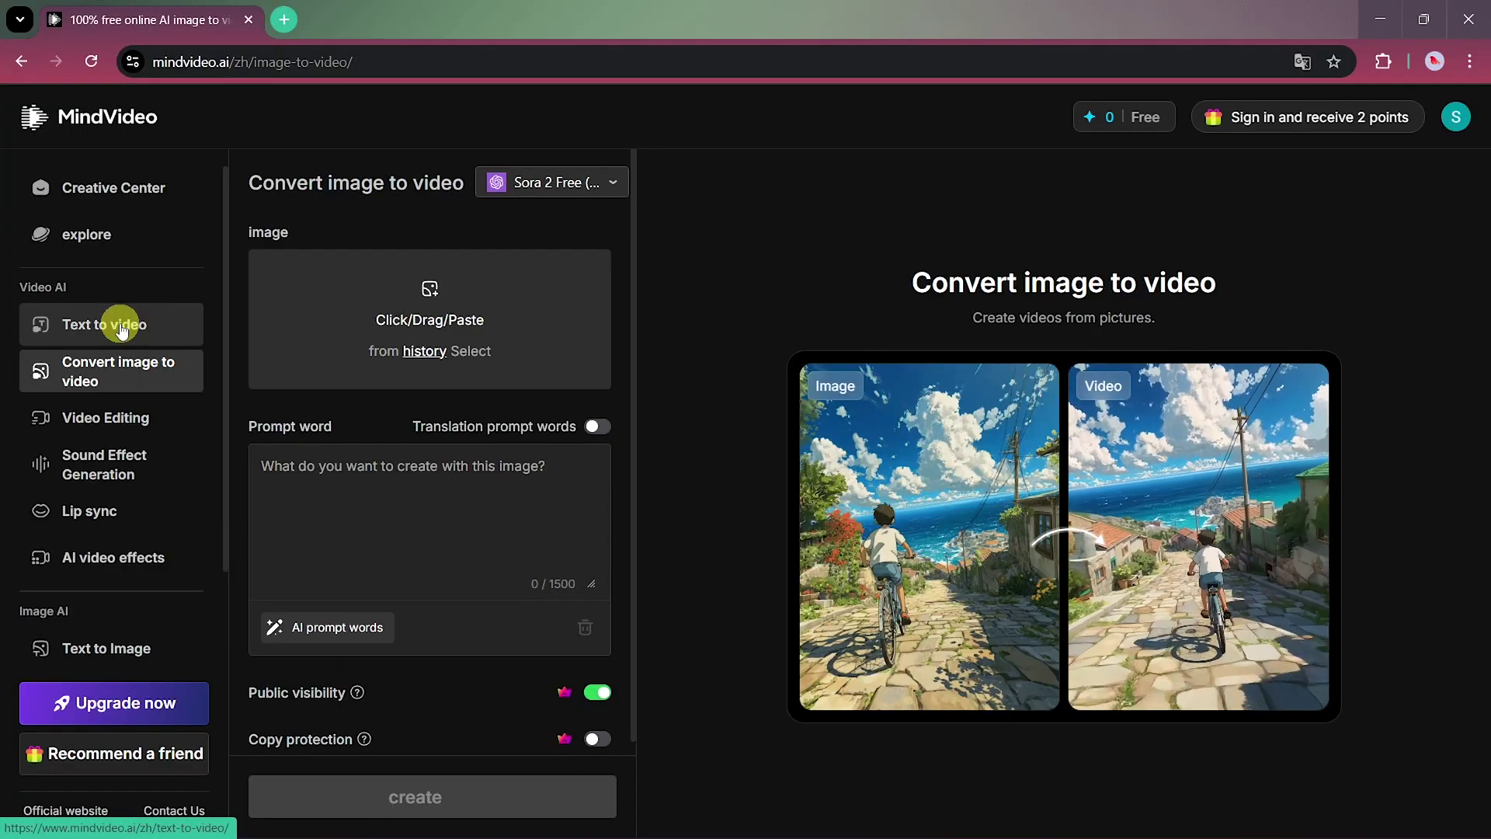
pyautogui.click(122, 326)
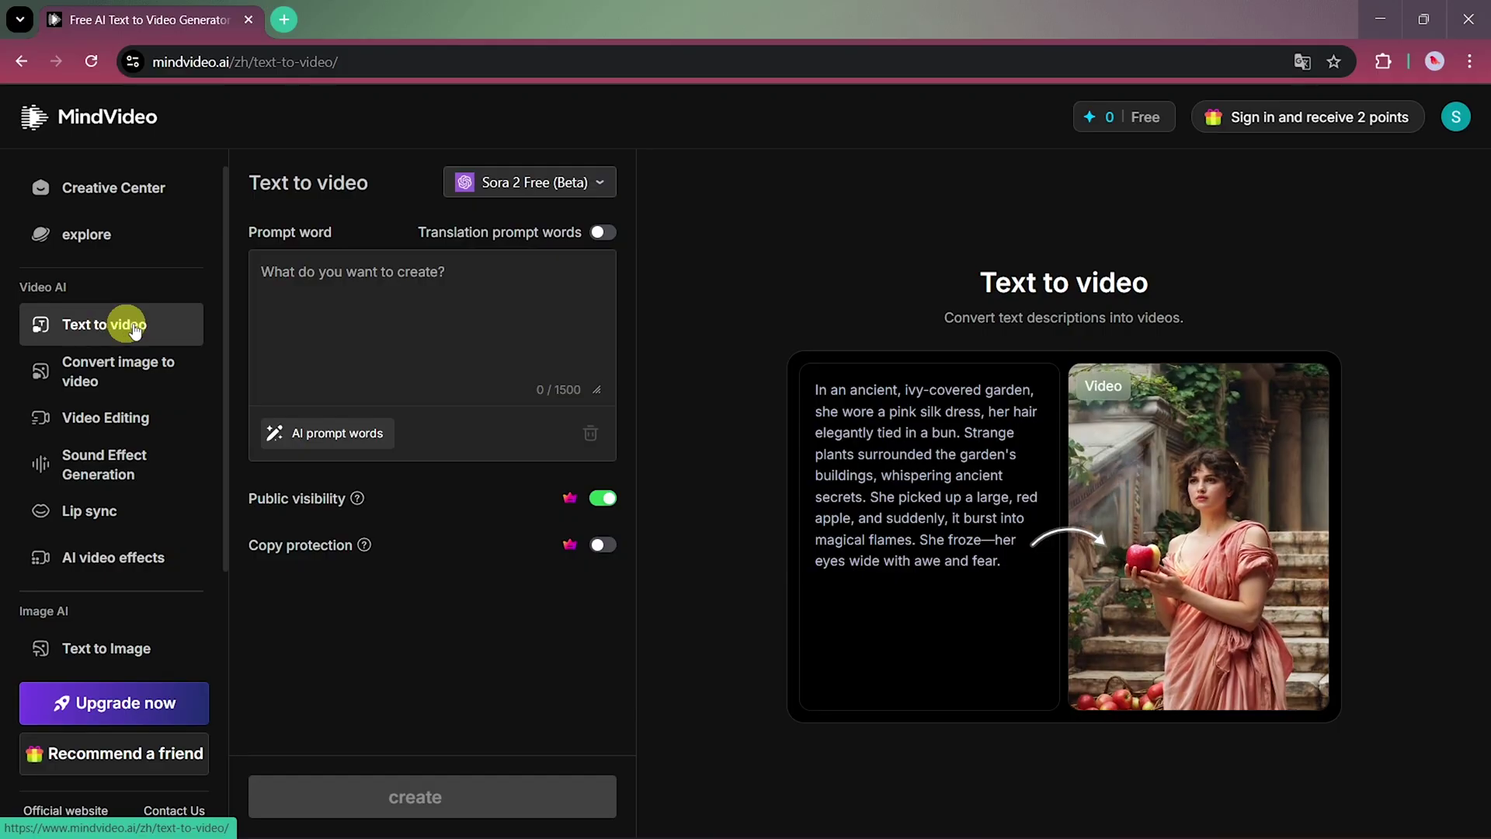
pyautogui.click(547, 187)
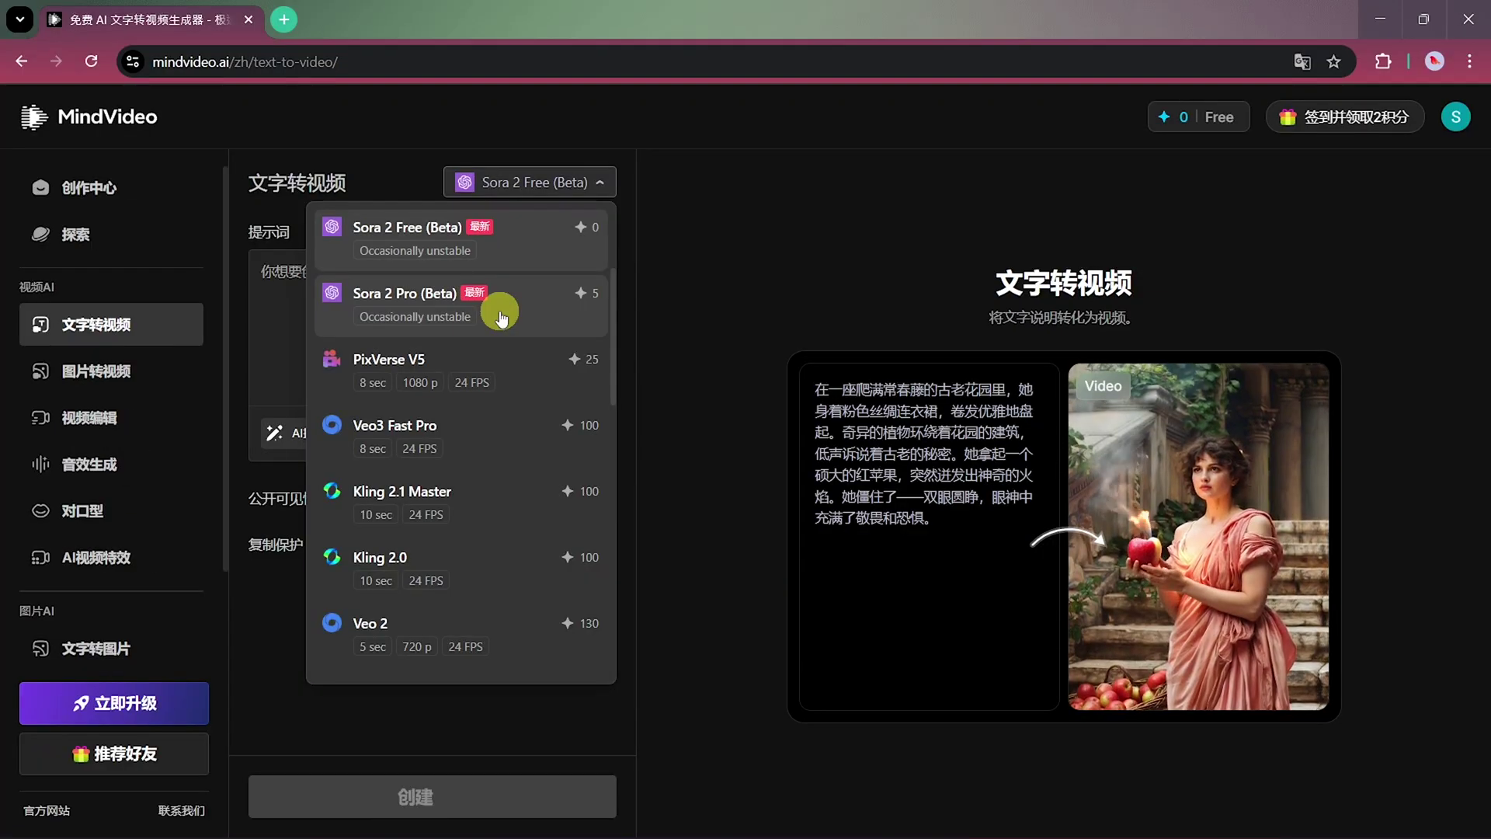
pyautogui.scroll(-3, 501, 317)
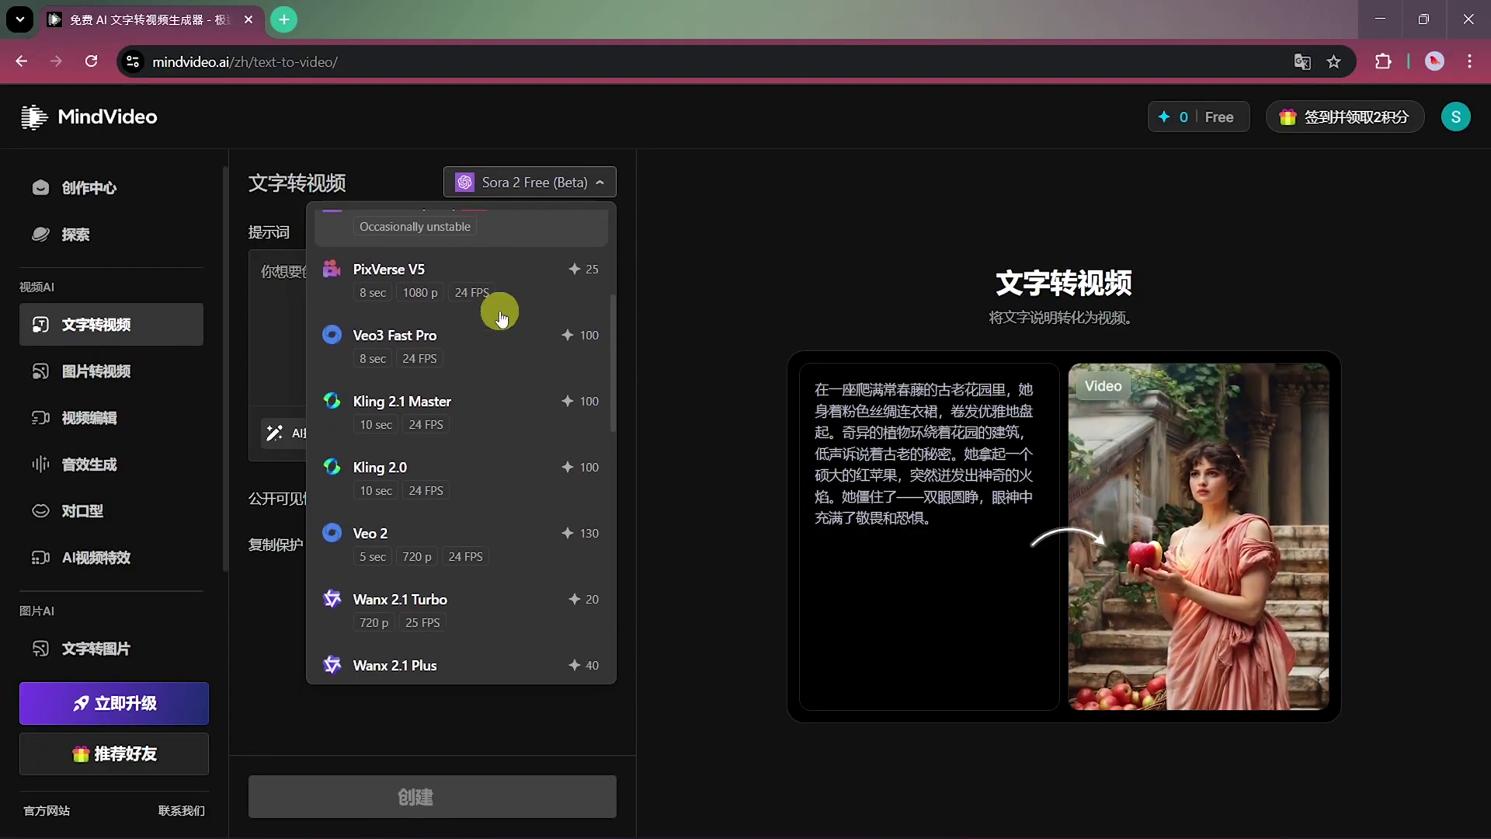
pyautogui.scroll(-3, 501, 317)
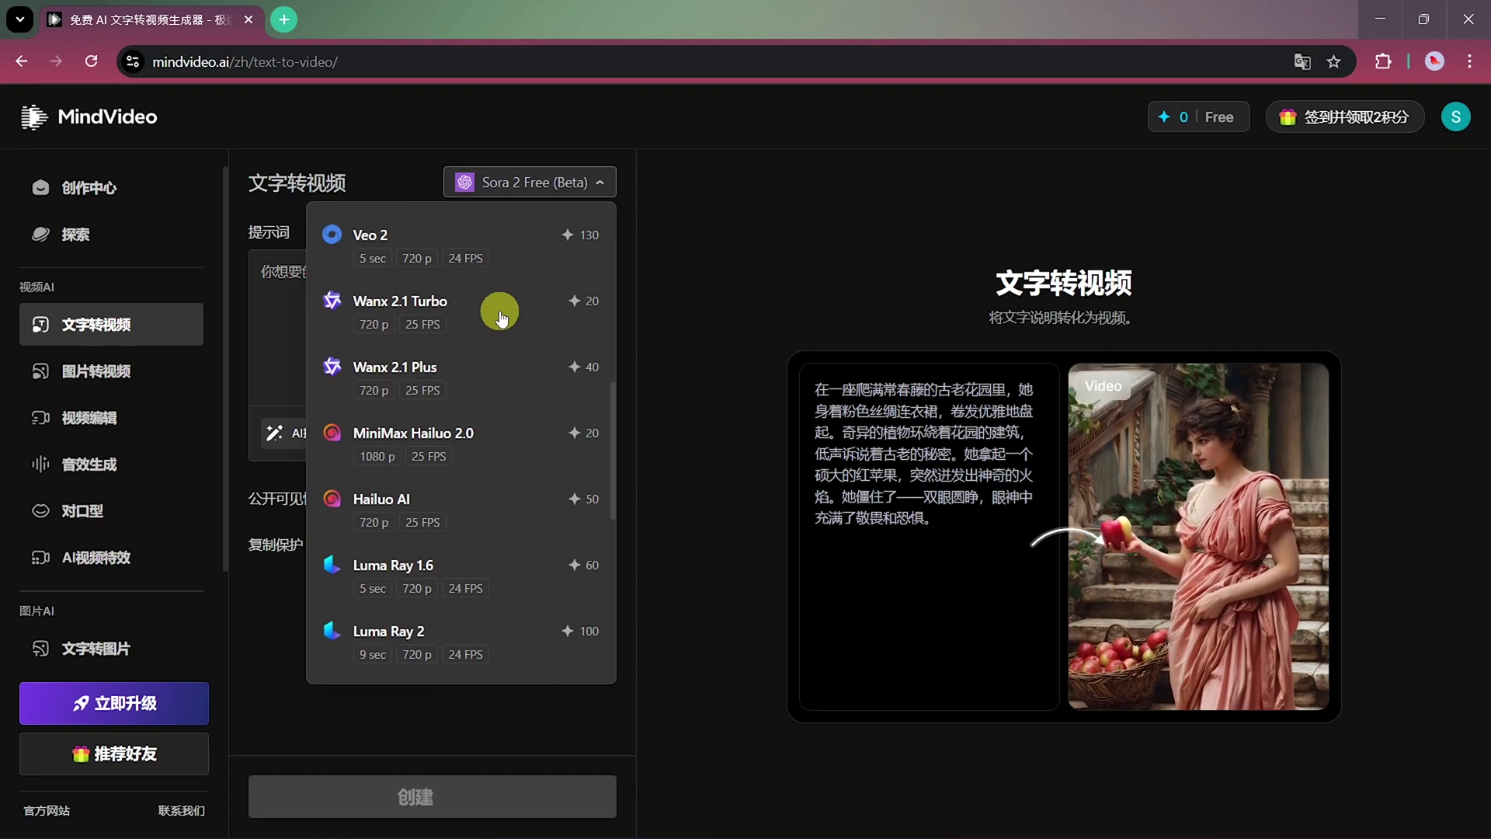
pyautogui.scroll(8, 501, 316)
pyautogui.scroll(1, 501, 317)
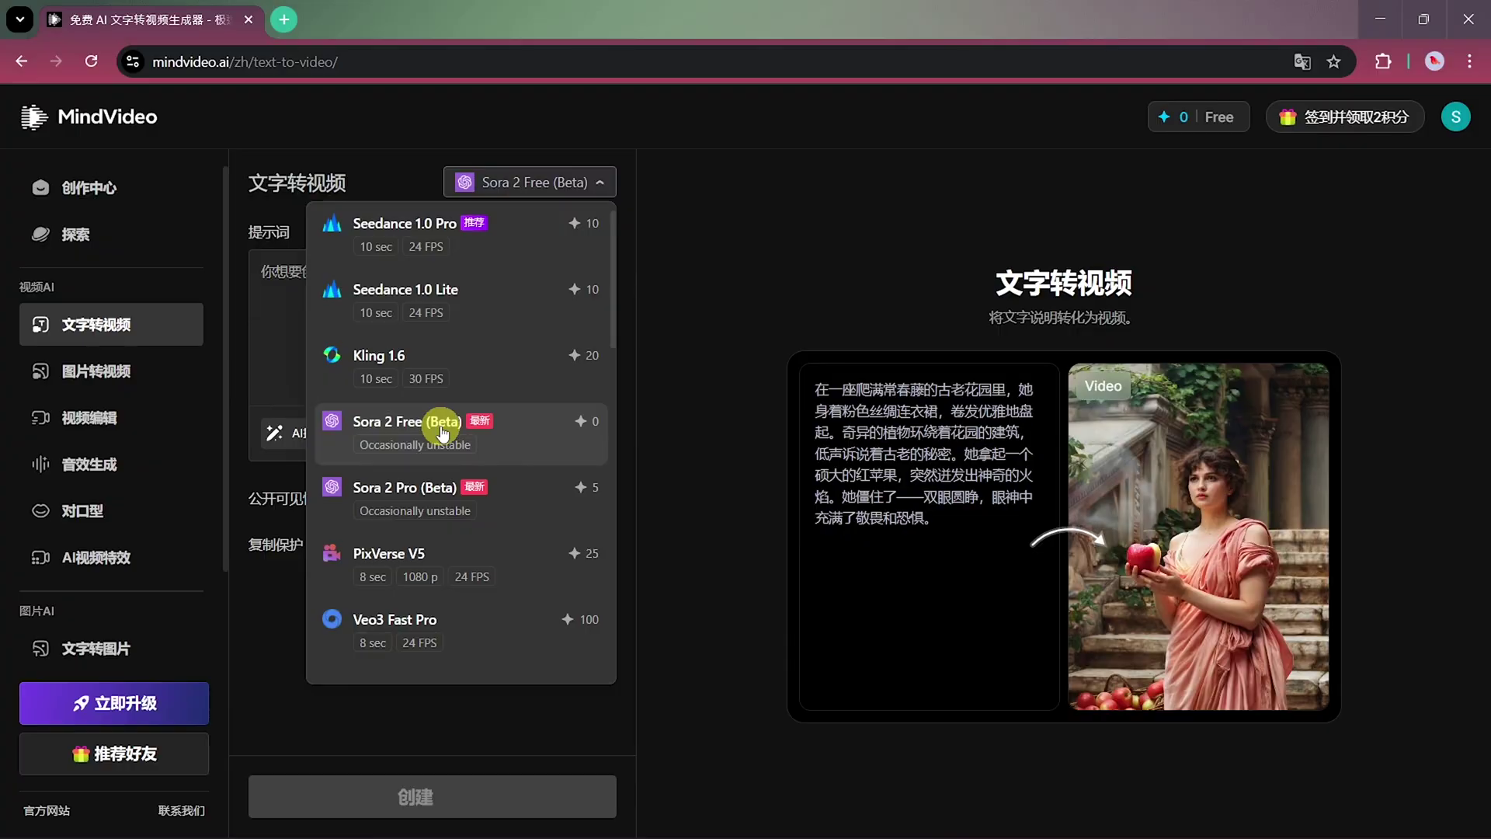
pyautogui.click(443, 427)
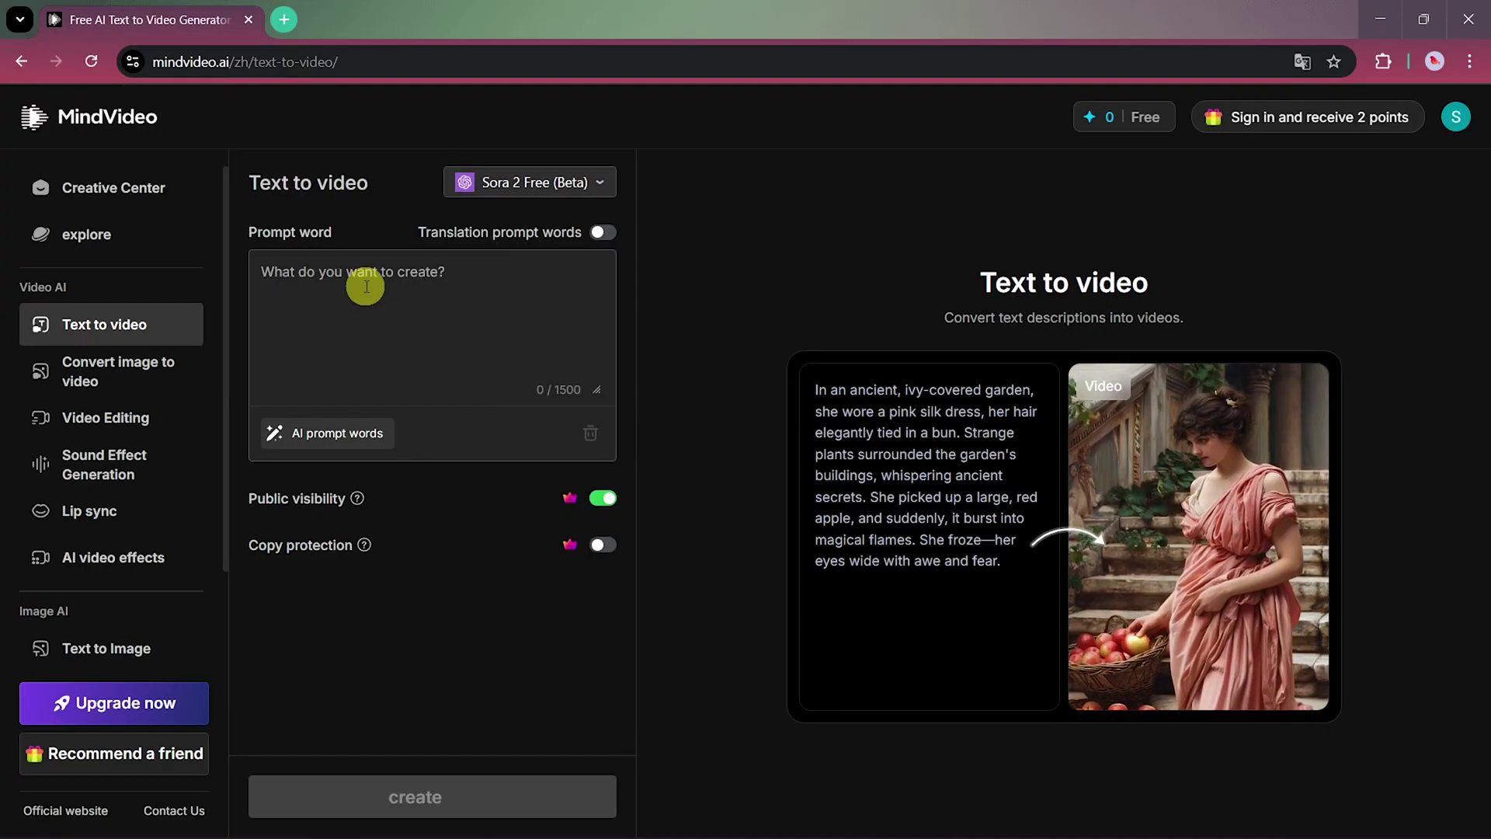
# - Paste the prompt of a child whose pet cats chase off a bear in a sunny garden, and generate the video
pyautogui.write('A child plays in a sunny garden with toys. Suddenly, a bear emerges from the bushes to attack. The pet cats hiss, leap forward, and bravely chase the bear away, protecting the child.')
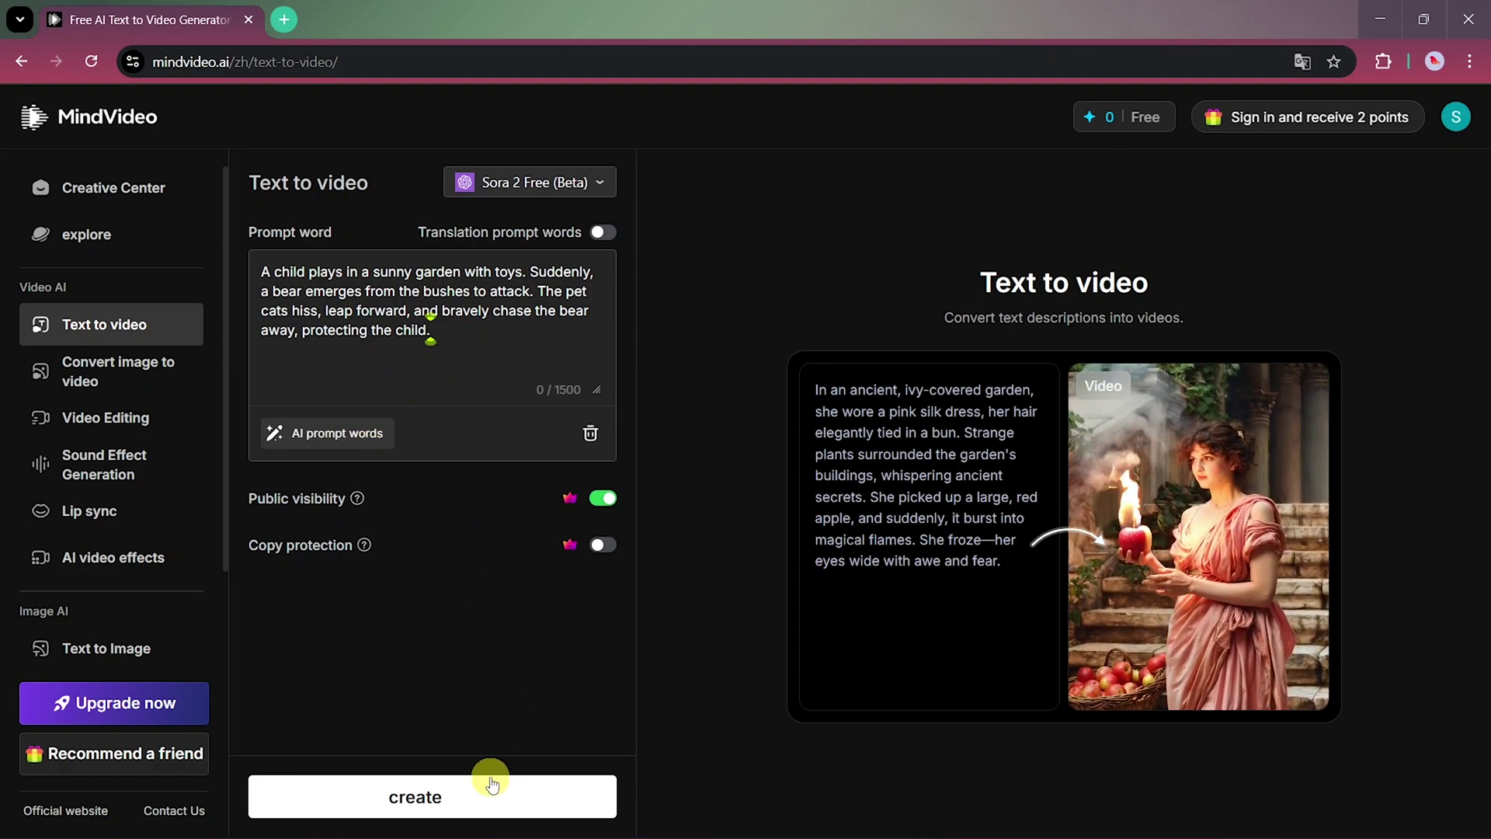
pyautogui.click(478, 796)
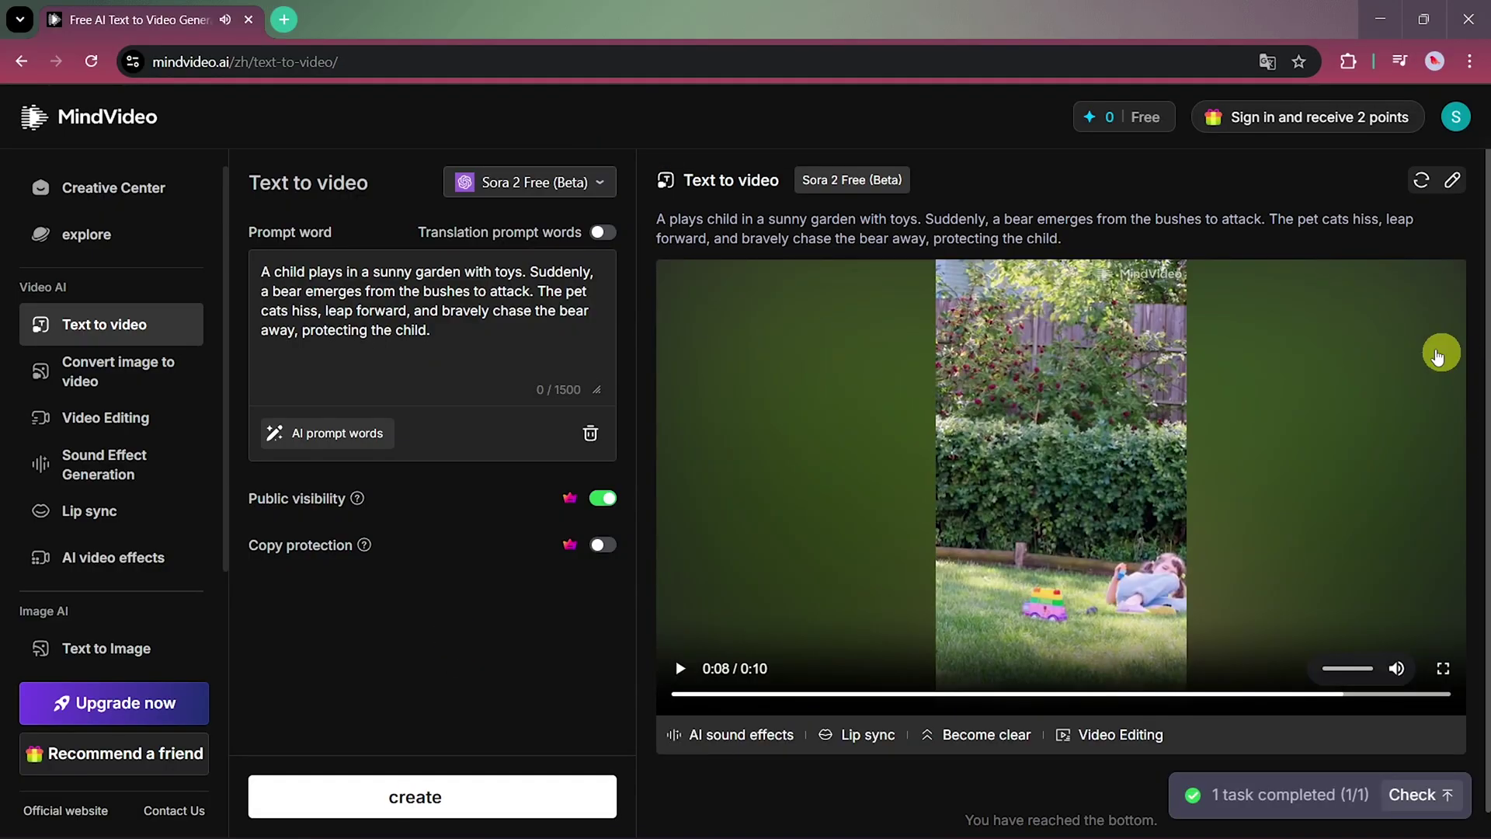
pyautogui.moveTo(1371, 281)
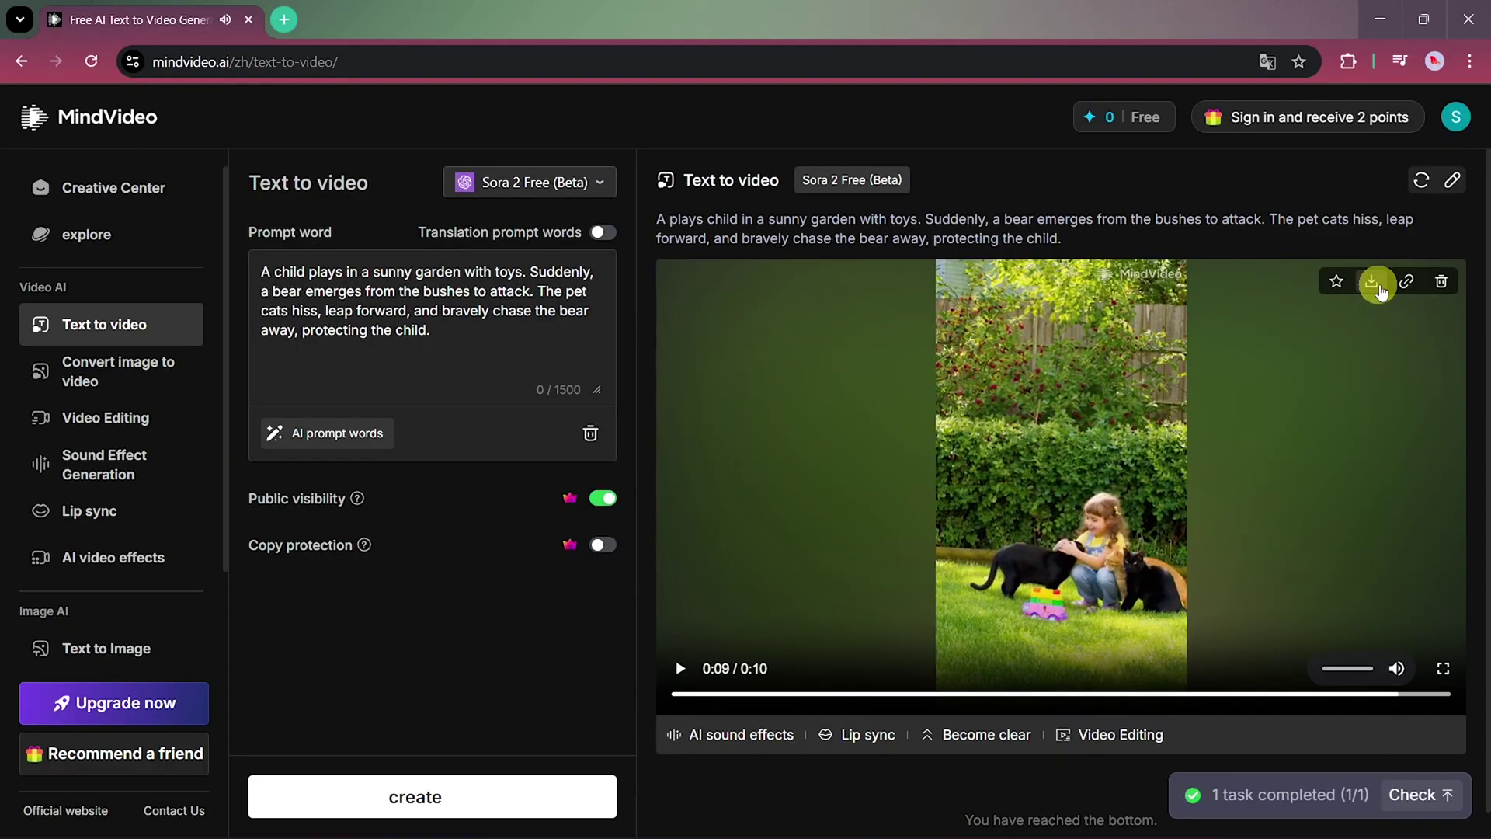
# - Watch the garden, man-and-dog and moon-landing clips full screen, with the sound on
pyautogui.click(1443, 668)
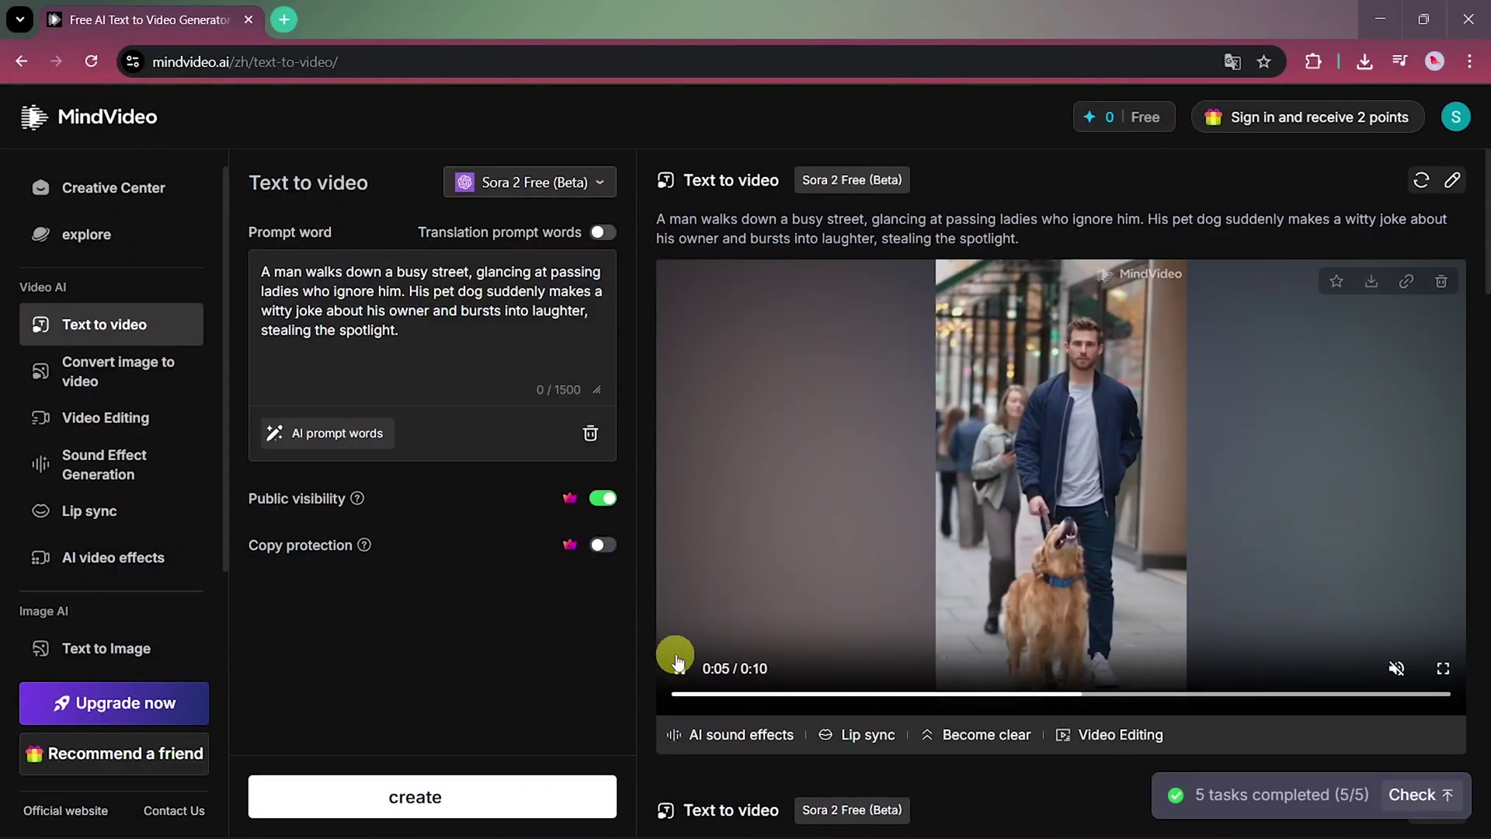
pyautogui.click(677, 662)
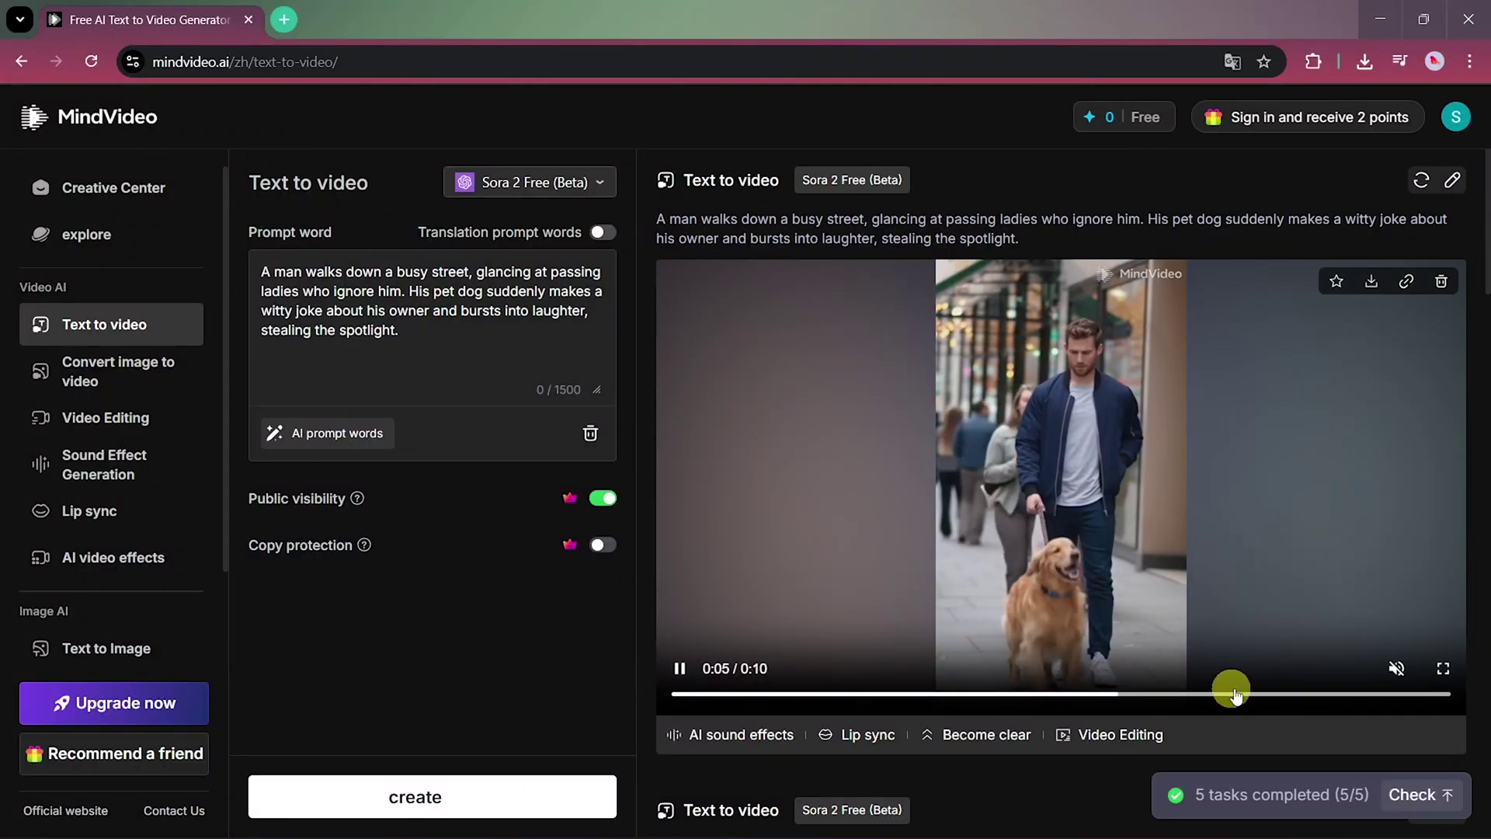
pyautogui.click(1394, 667)
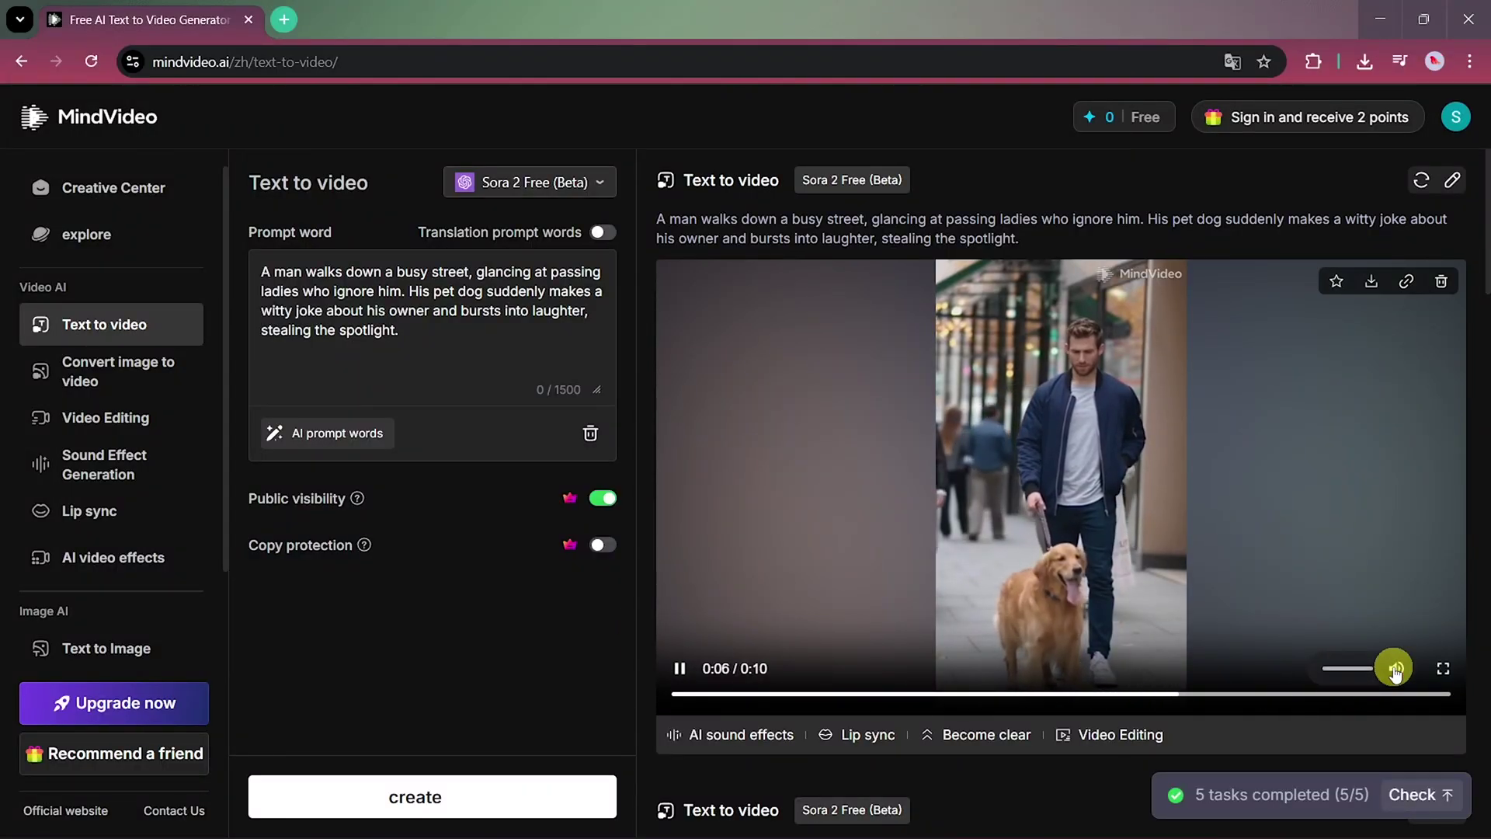
pyautogui.click(1442, 667)
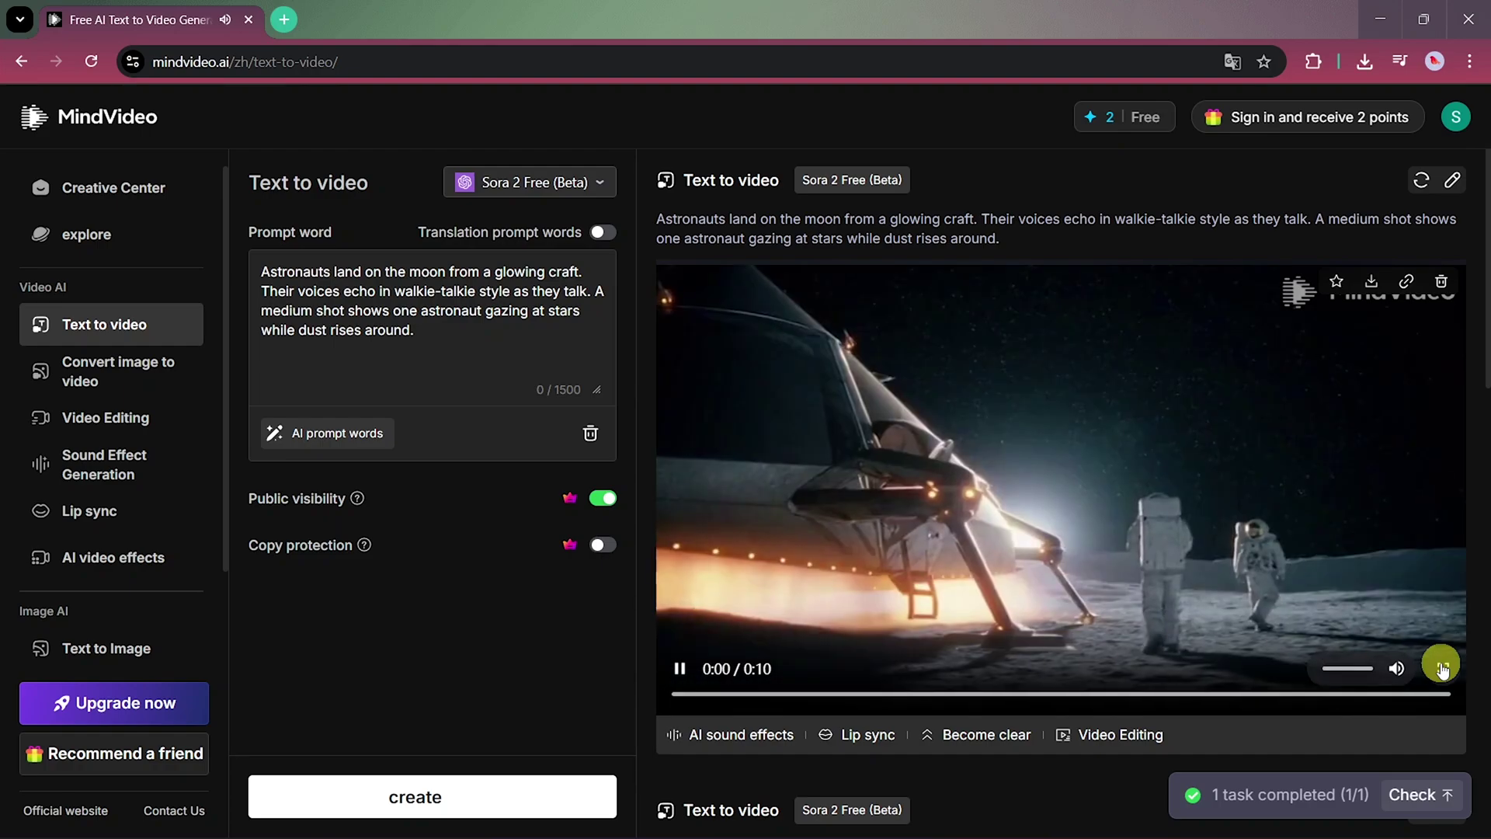
pyautogui.click(1441, 666)
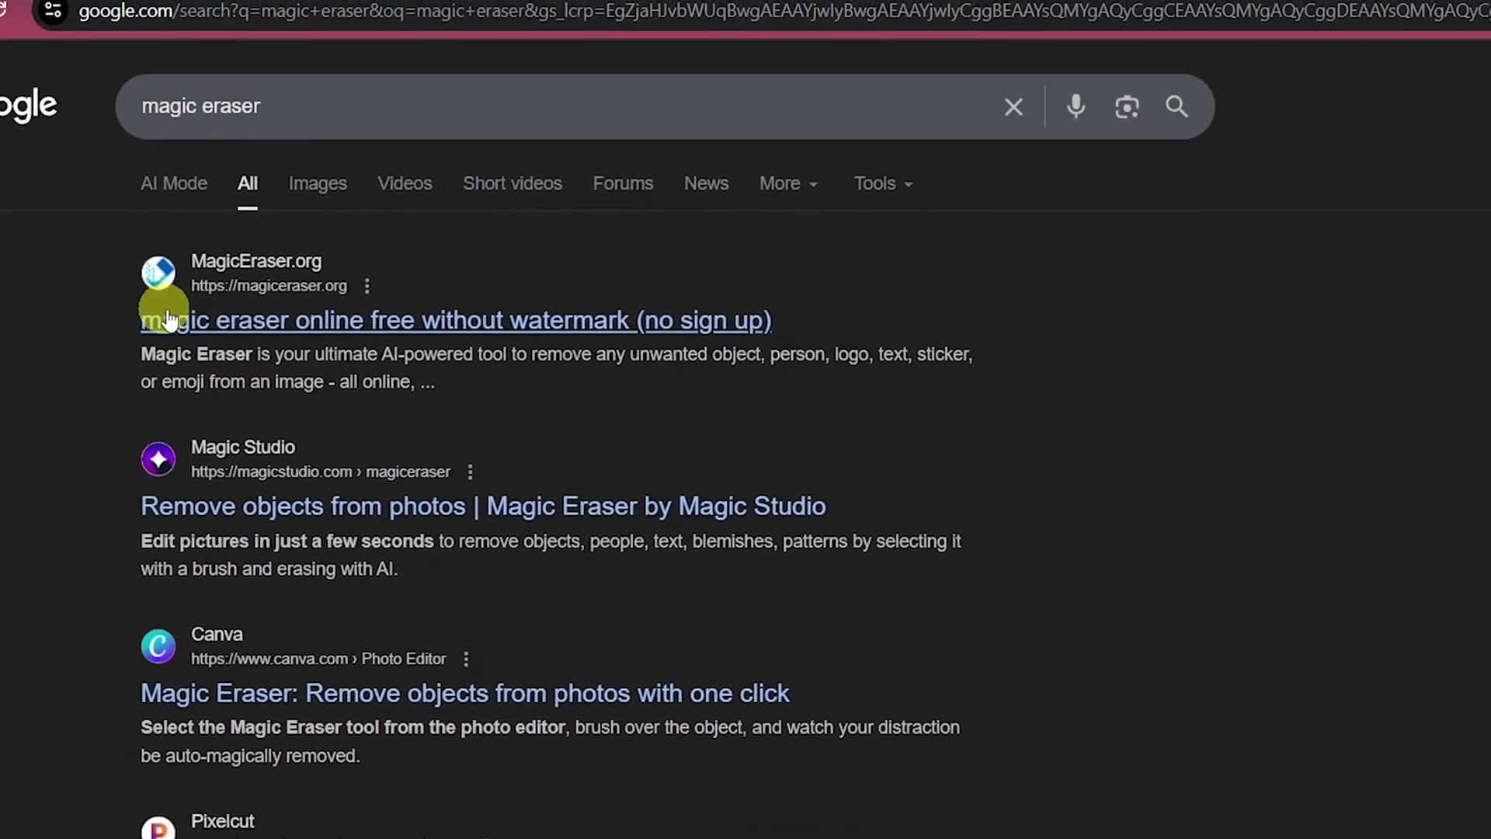
# - Open magiceraser.org's Video Watermark Remover and upload the moon-landing clip
pyautogui.click(426, 324)
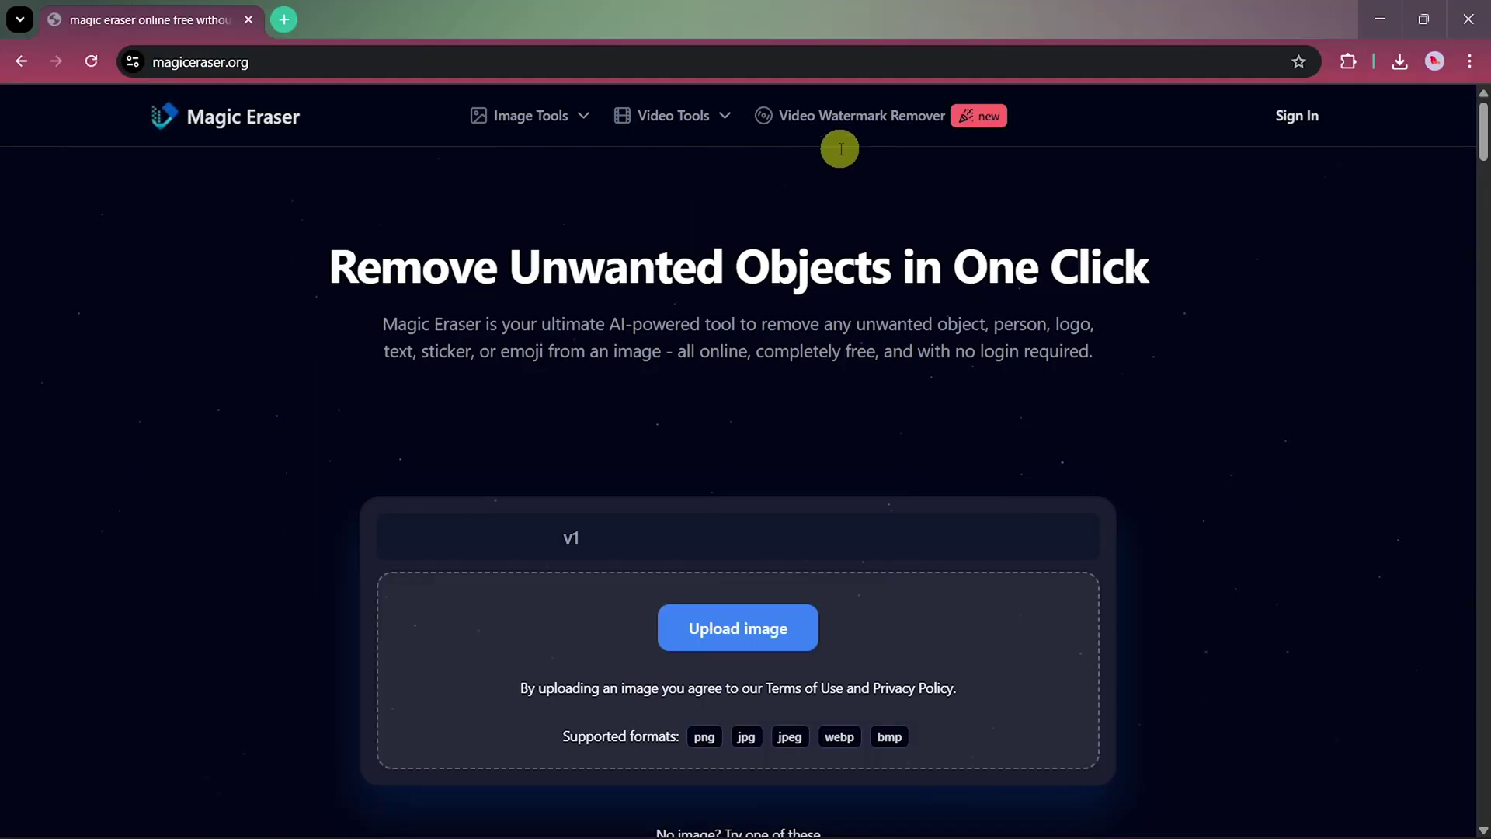
pyautogui.click(799, 113)
pyautogui.click(782, 564)
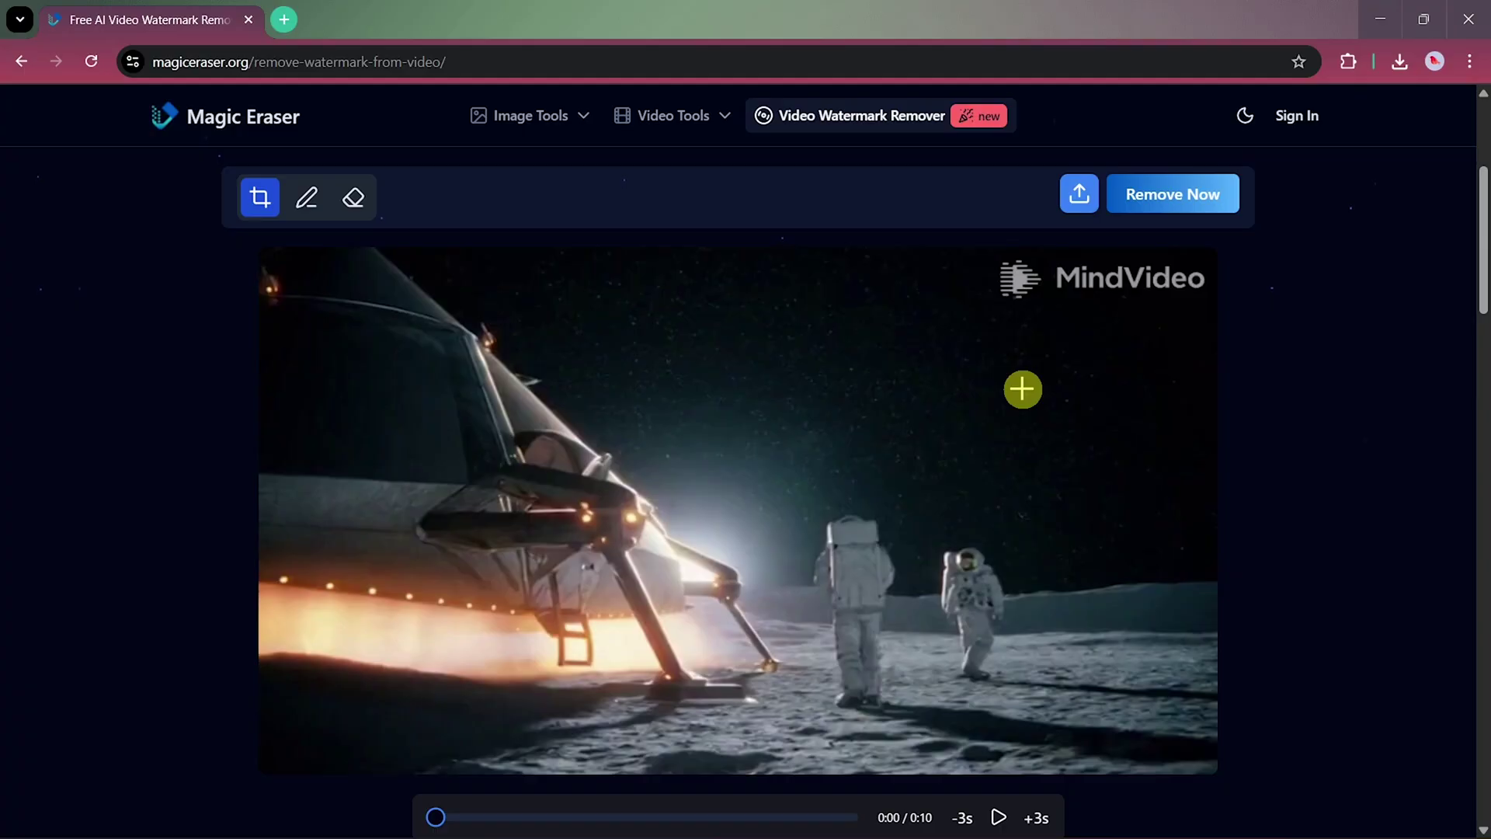
# - Draw a rectangle over the top-right MindVideo watermark, preview the clip, and run Remove Now
pyautogui.click(358, 196)
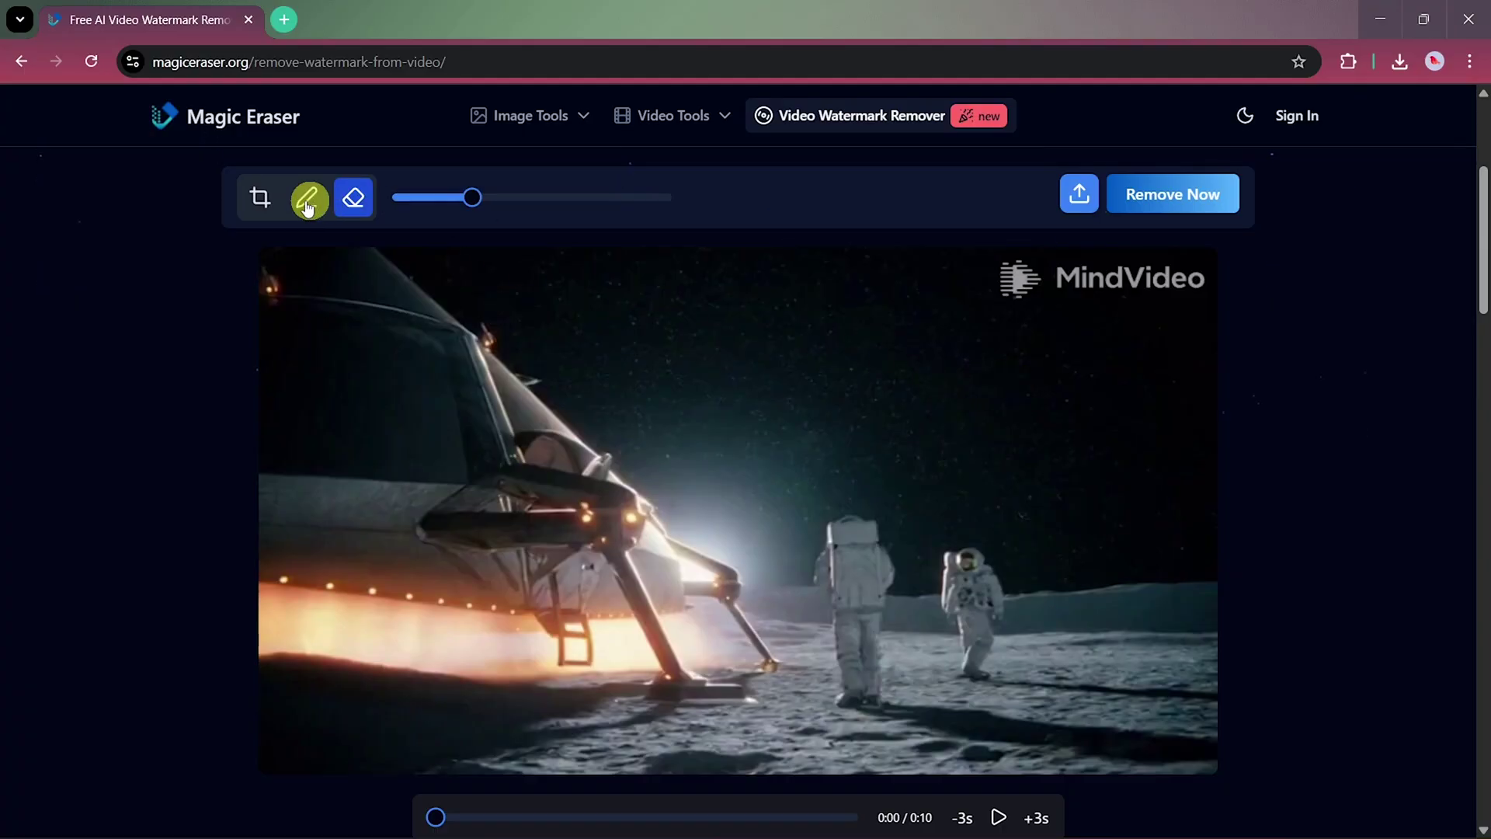
pyautogui.click(260, 199)
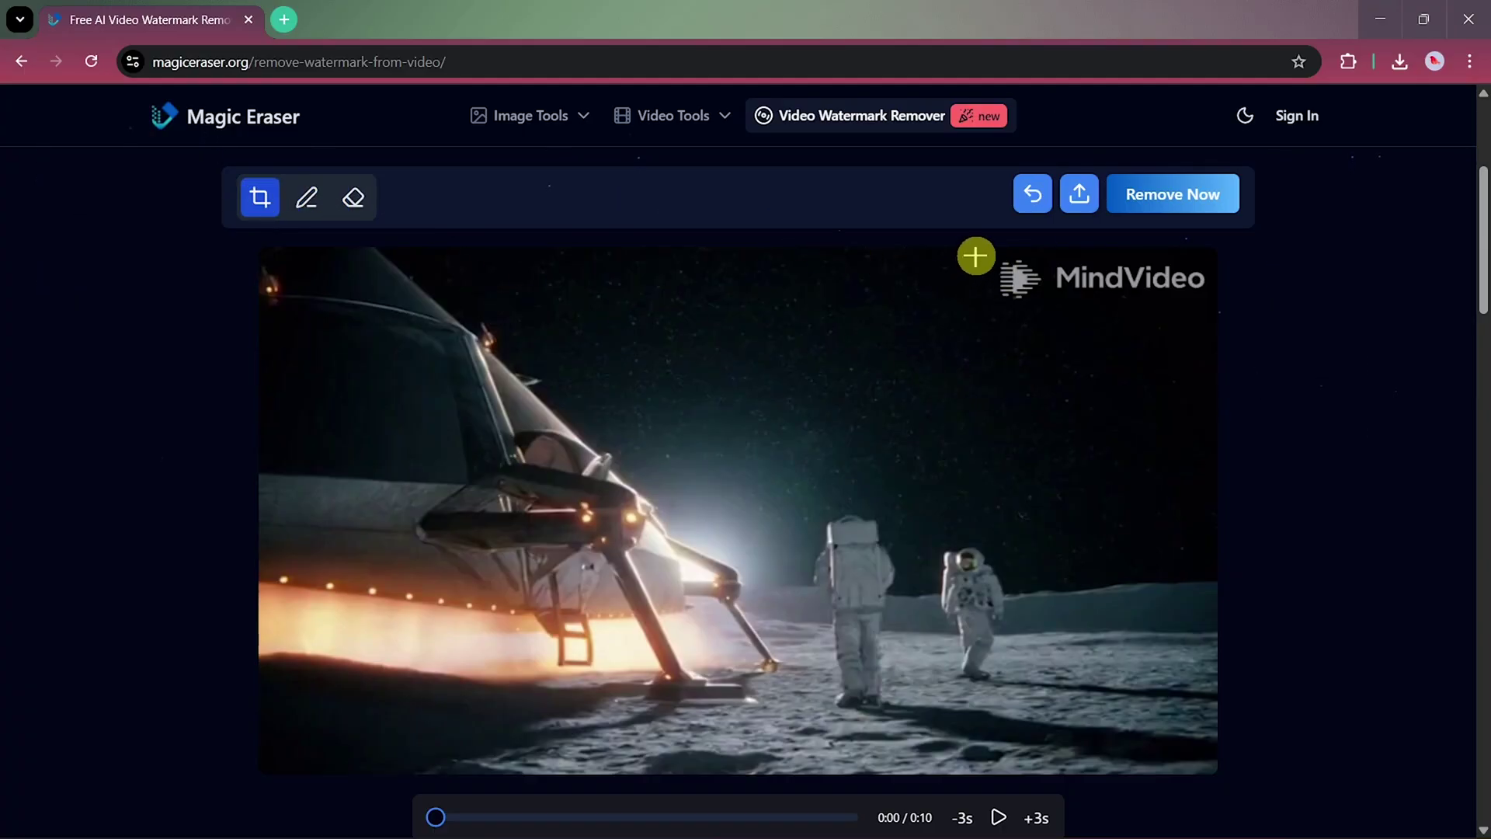
pyautogui.moveTo(1083, 294); pyautogui.dragTo(1195, 304)
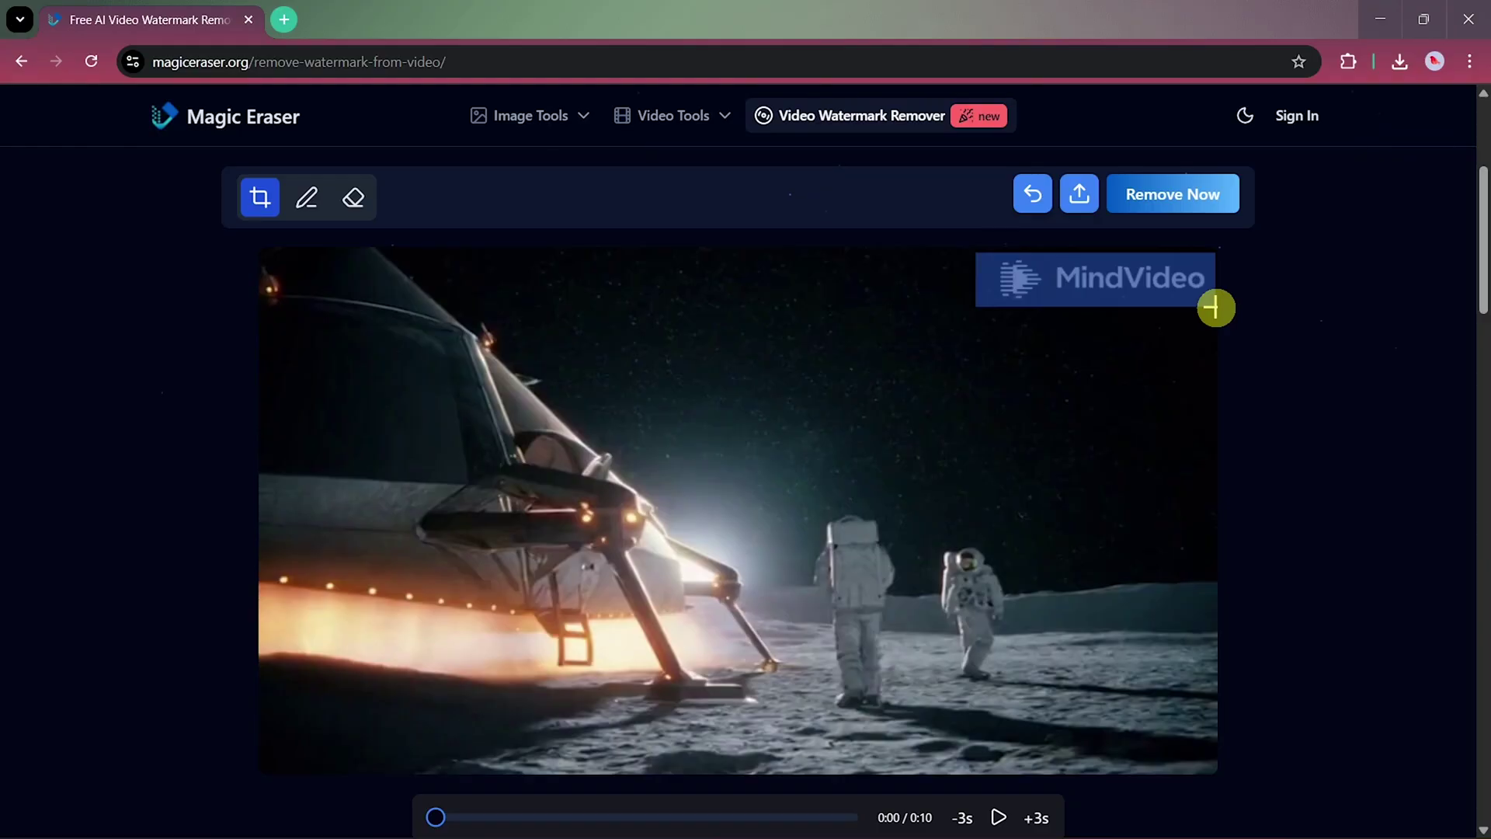
pyautogui.click(995, 820)
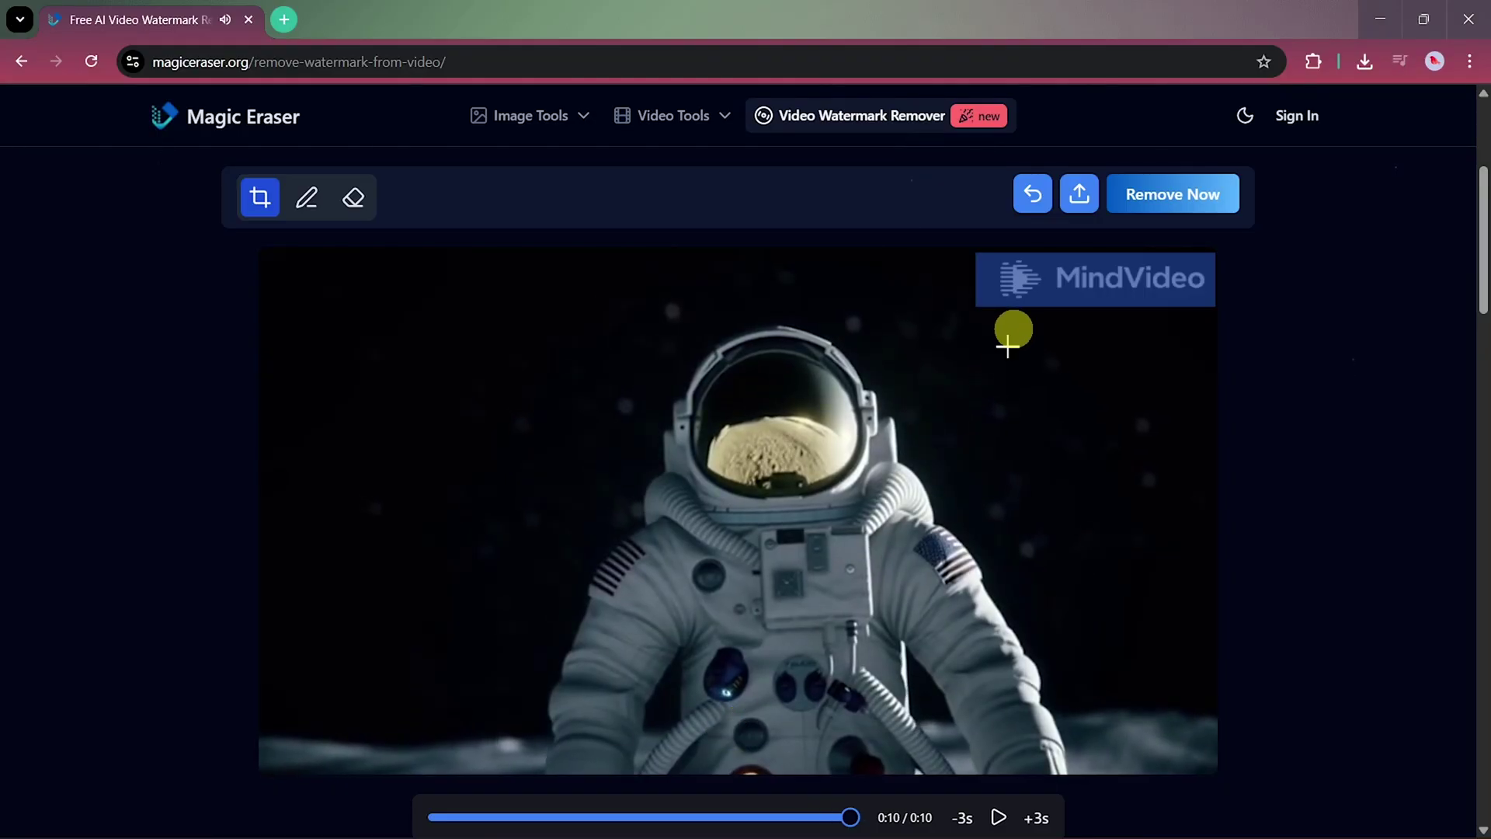
pyautogui.click(1149, 203)
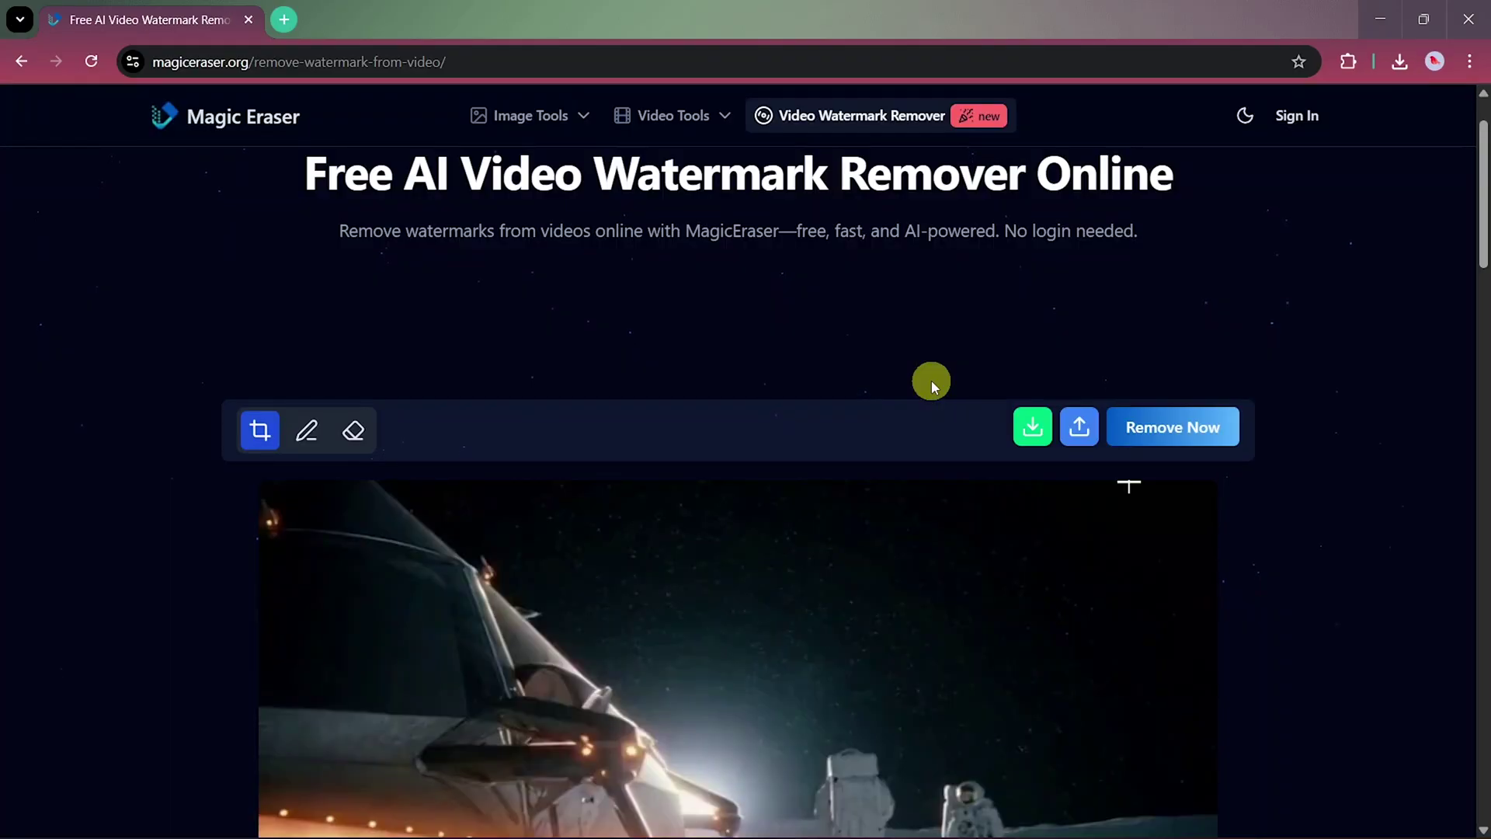
# - Play the cleaned moon-landing clip to confirm the MindVideo watermark is gone
pyautogui.scroll(-5, 929, 390)
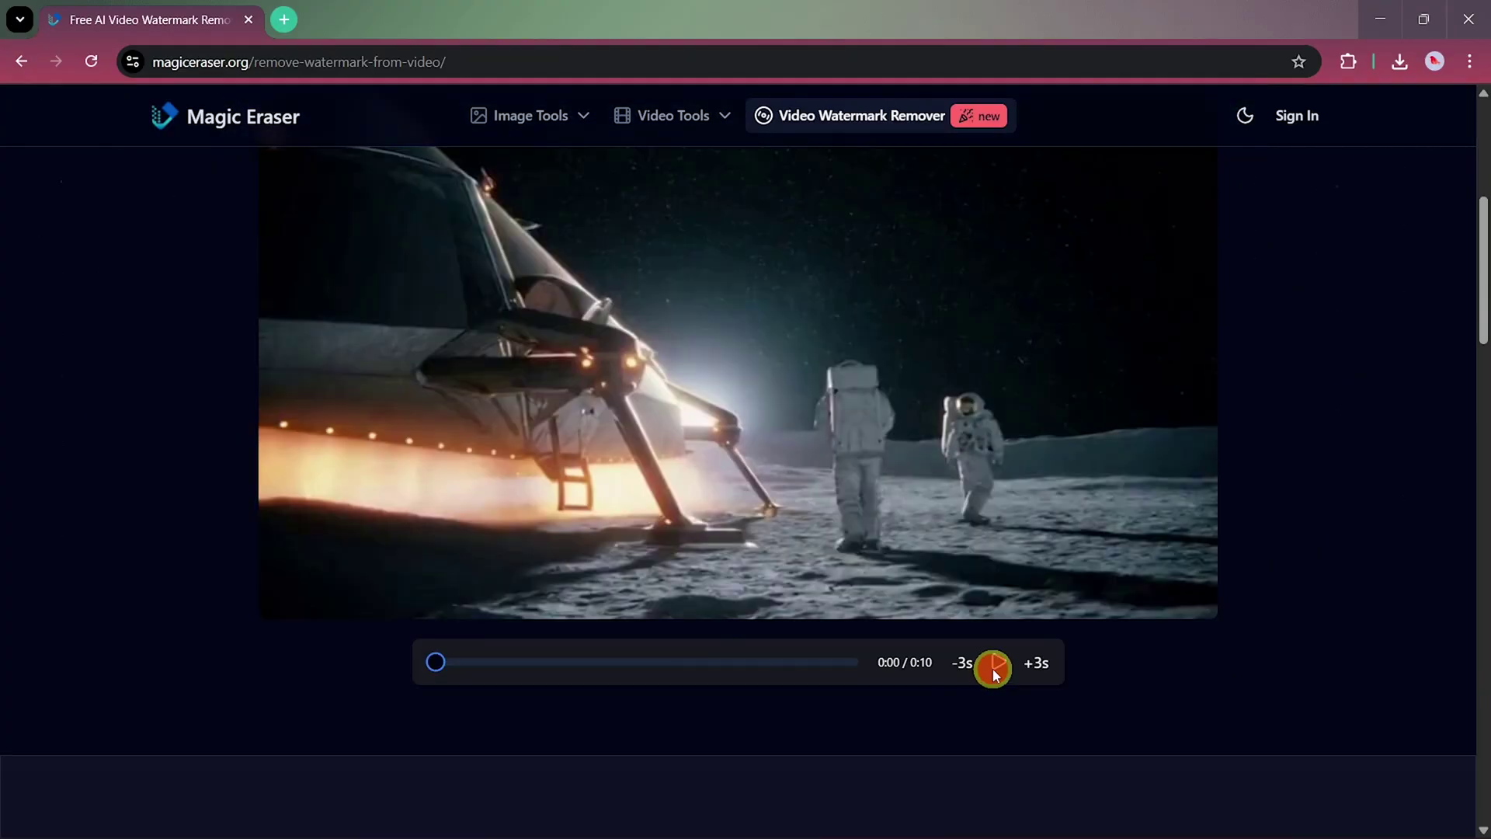
pyautogui.click(995, 666)
pyautogui.scroll(1, 938, 603)
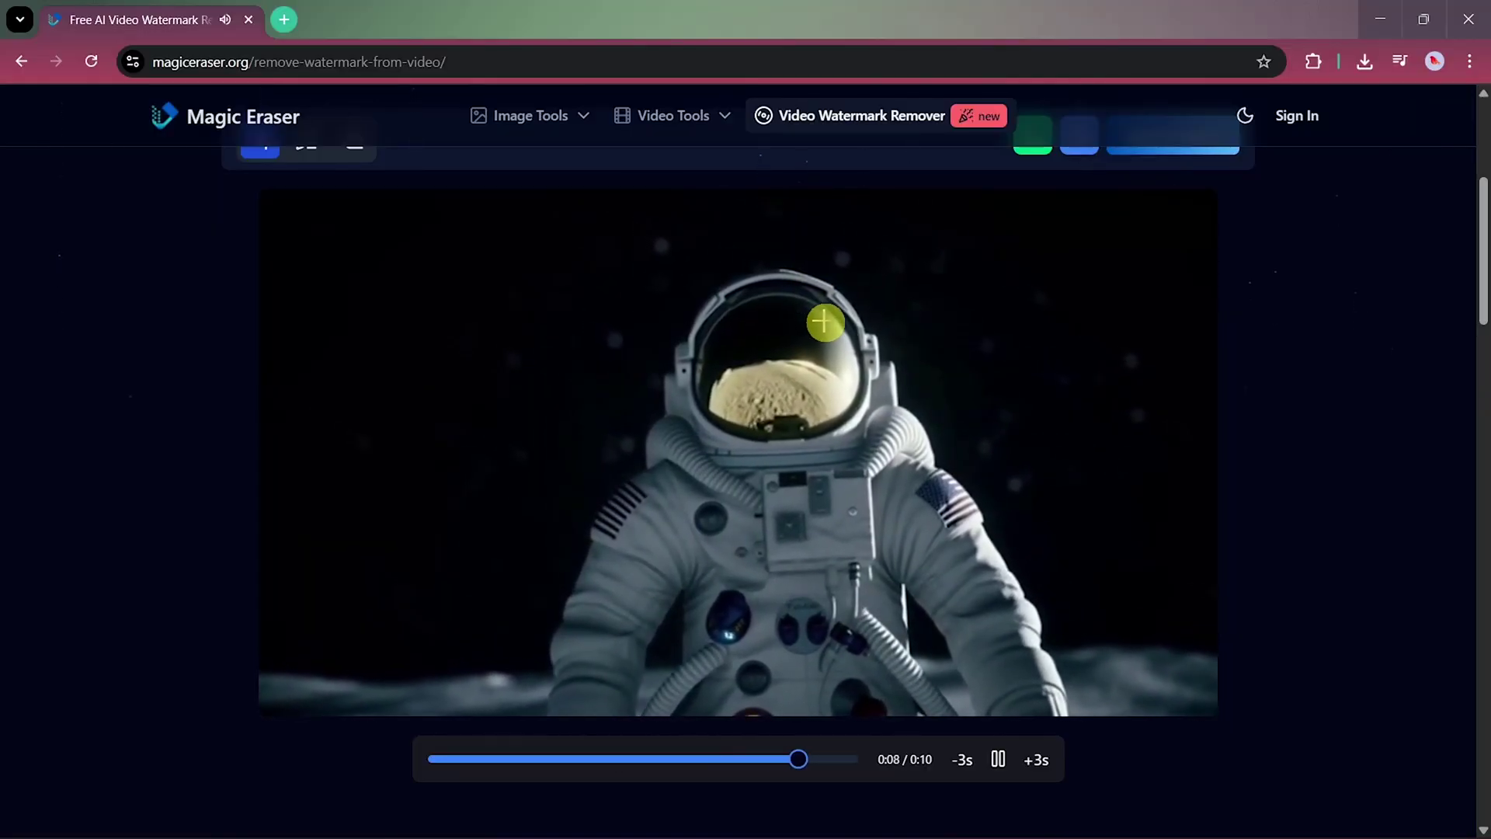
pyautogui.scroll(1, 838, 373)
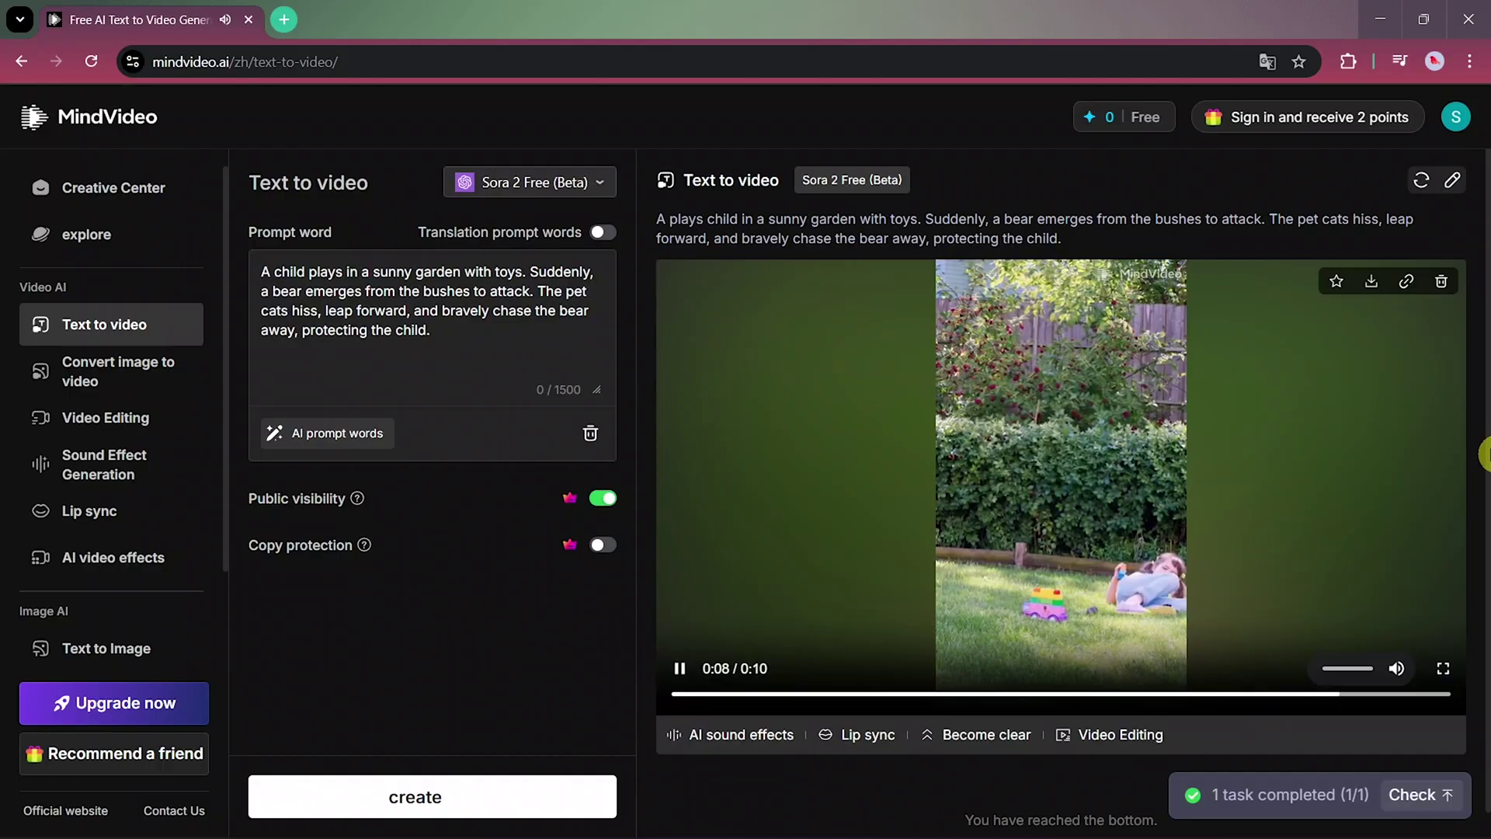